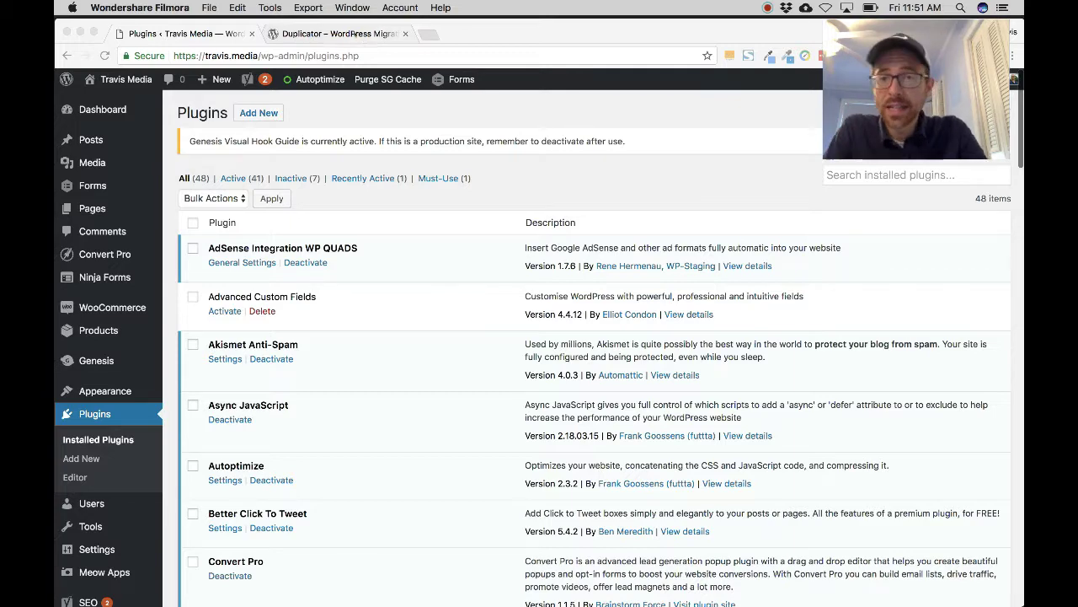
- Check Duplicator's wordpress.org page, then go to Plugins > Add New in the admin
click(354, 34)
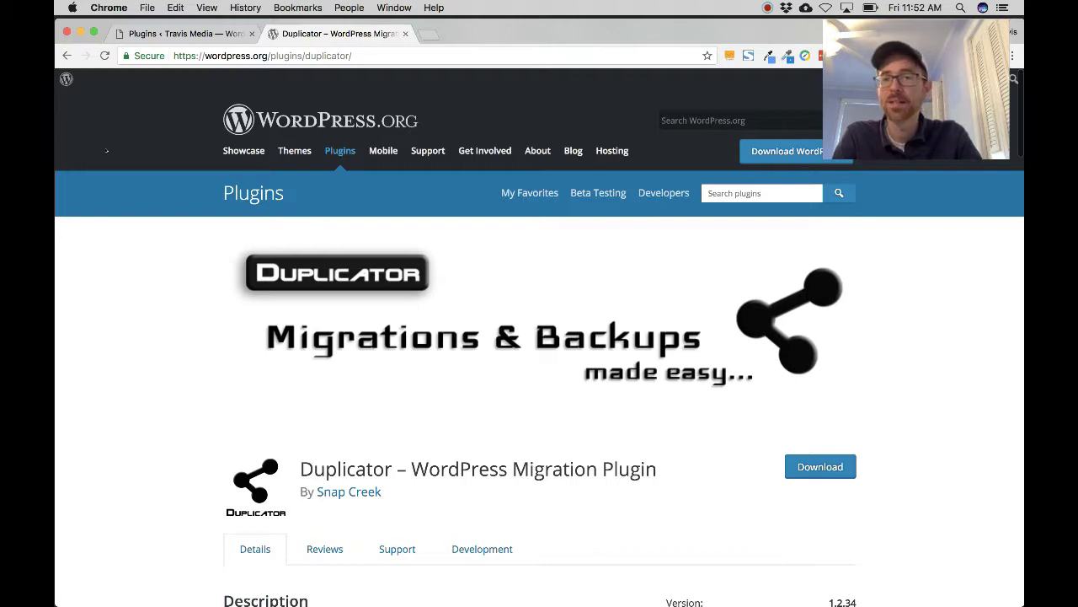
click(190, 34)
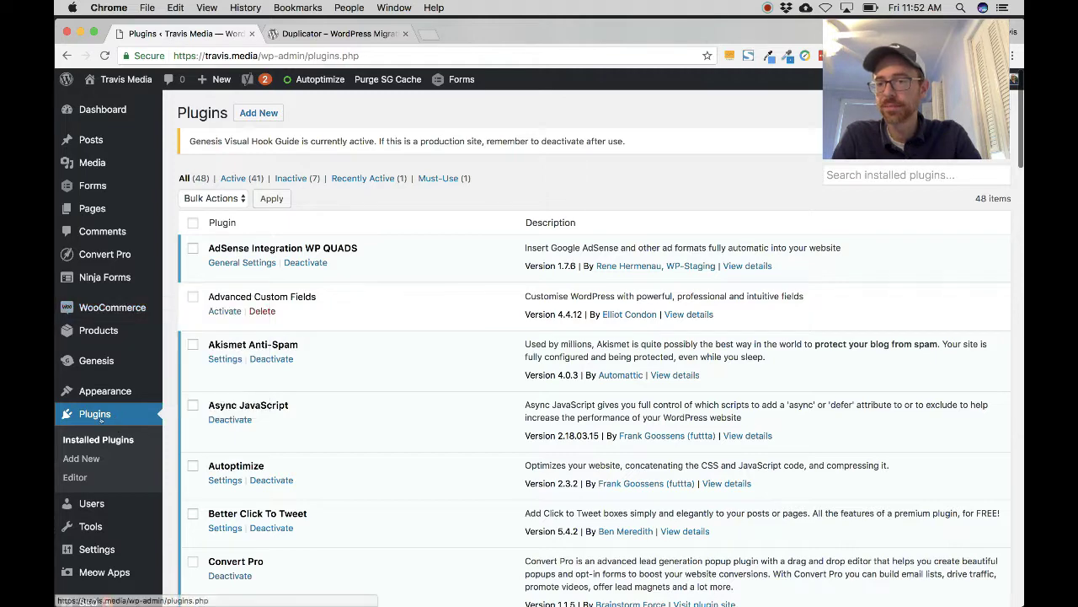
click(82, 457)
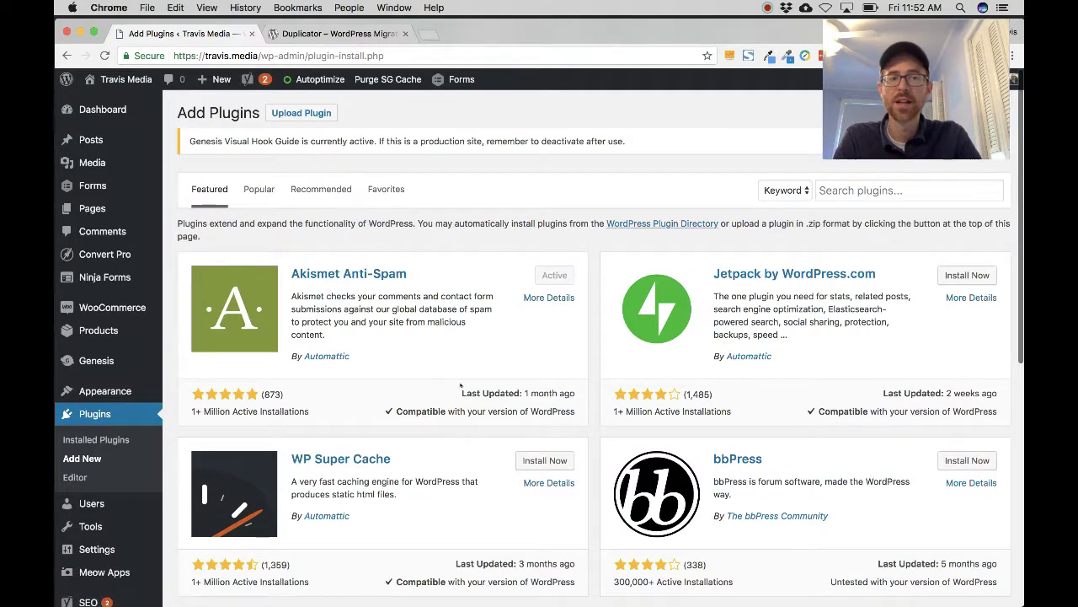
- Search plugins for 'duplicator', then install and activate Duplicator – WordPress Migration Plugin
click(851, 190)
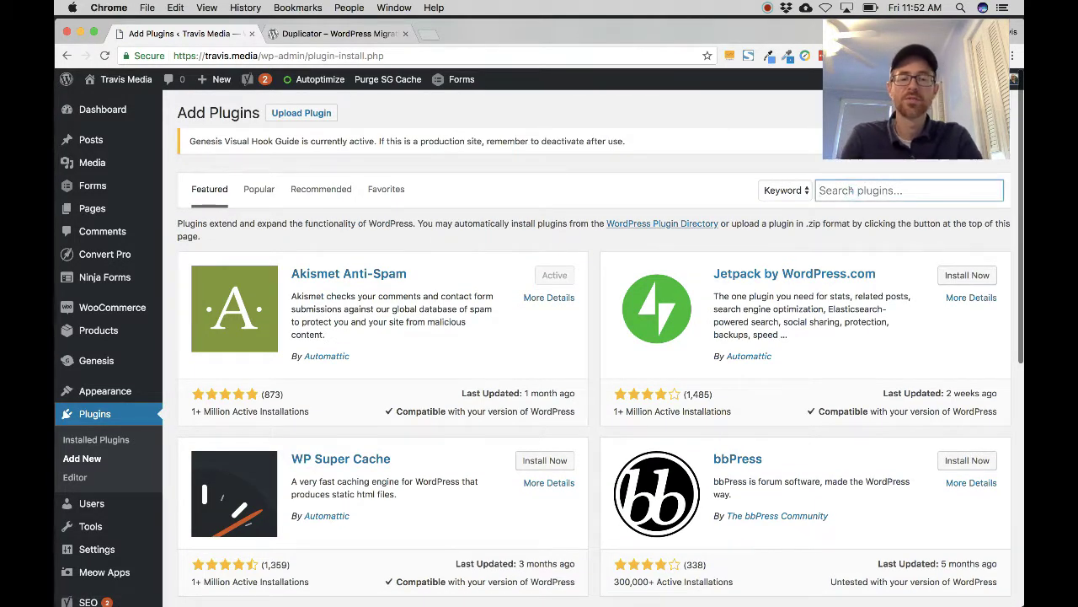
text(duplicator)
key(Return)
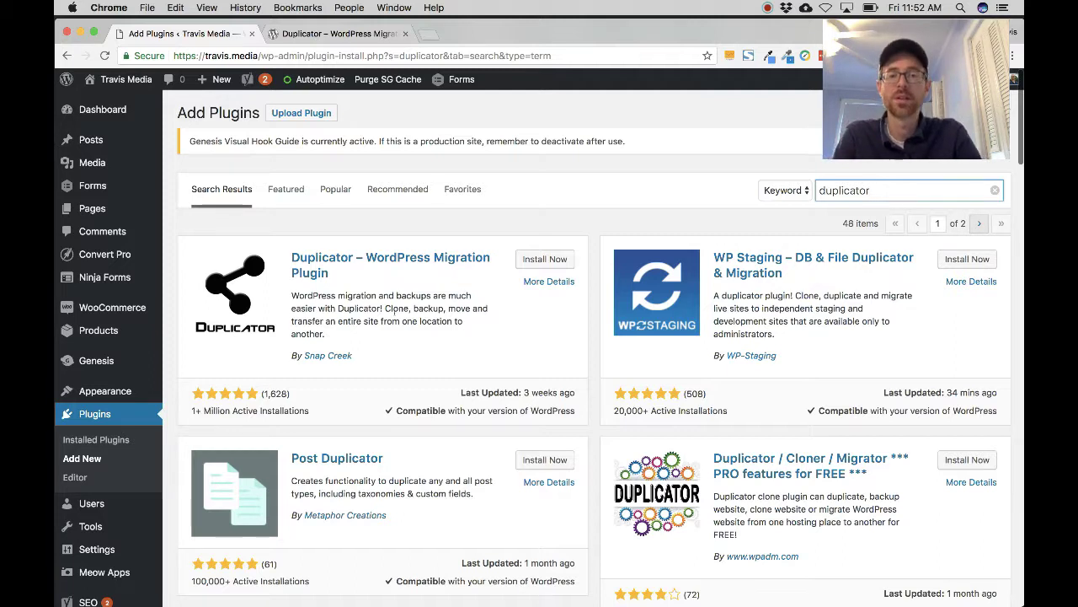
click(539, 258)
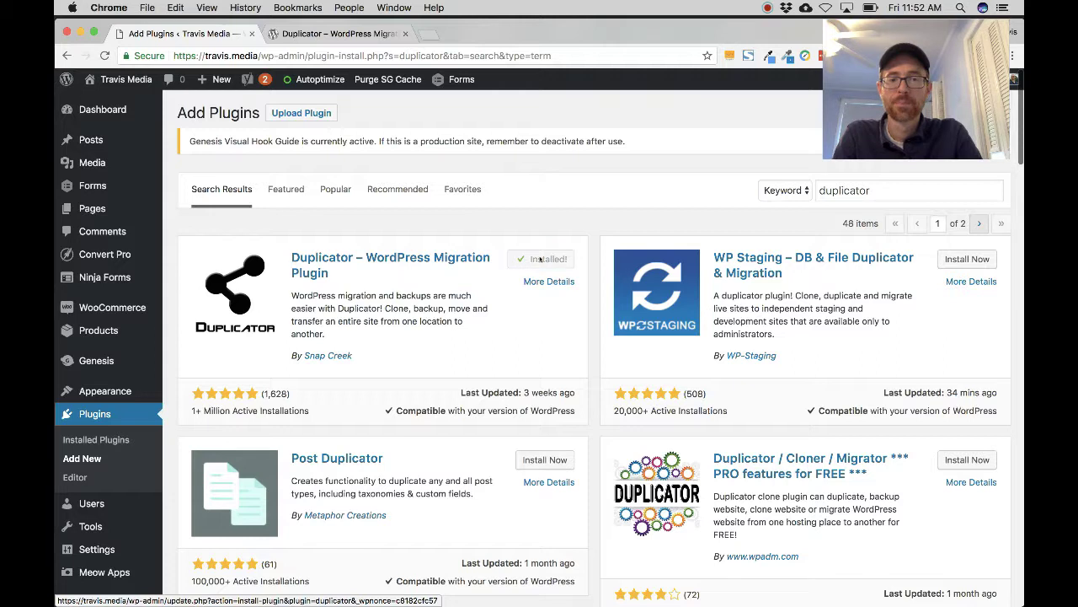
click(540, 260)
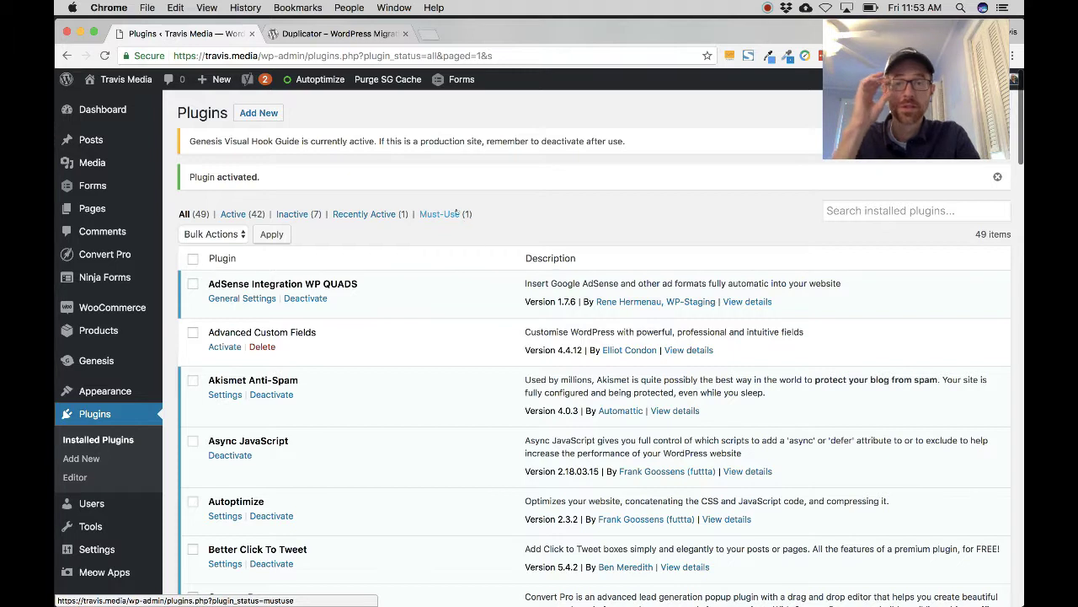
- Purge the SG cache and delete the Autoptimize cache
mouse_move(314, 82)
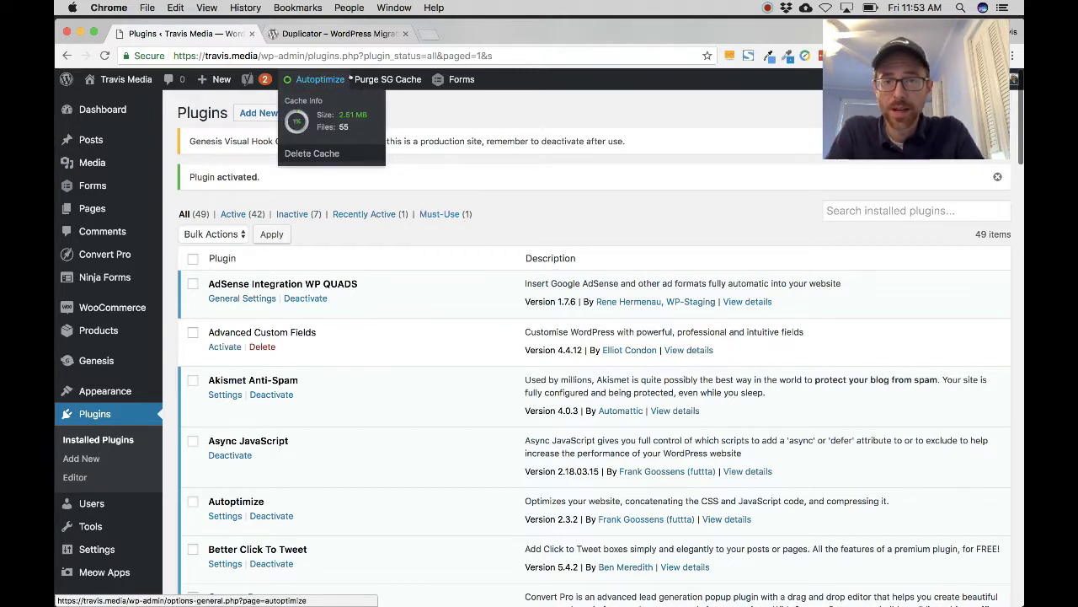
click(396, 79)
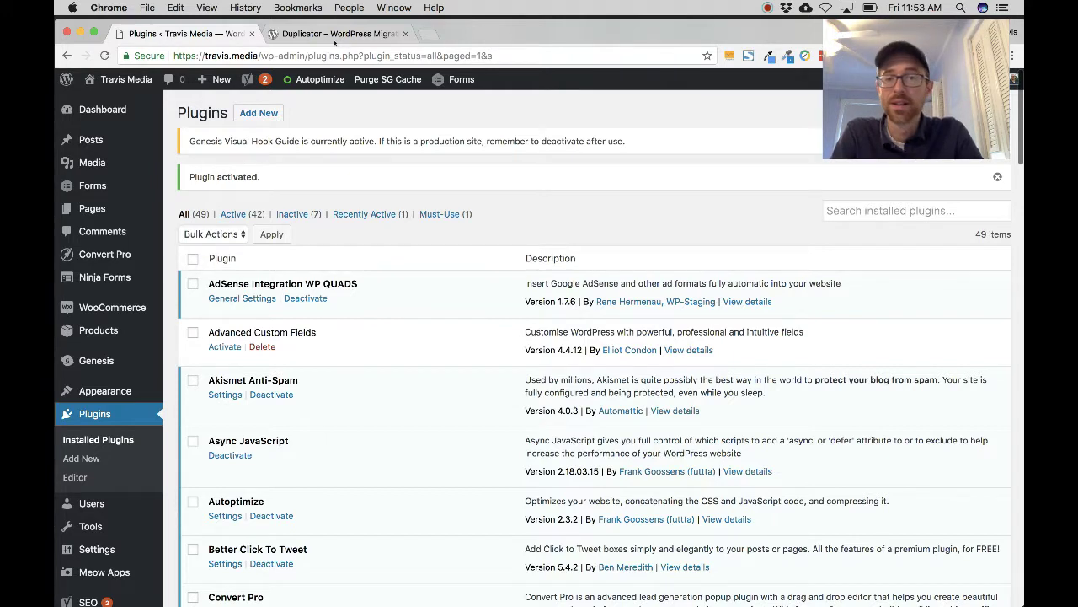
mouse_move(307, 78)
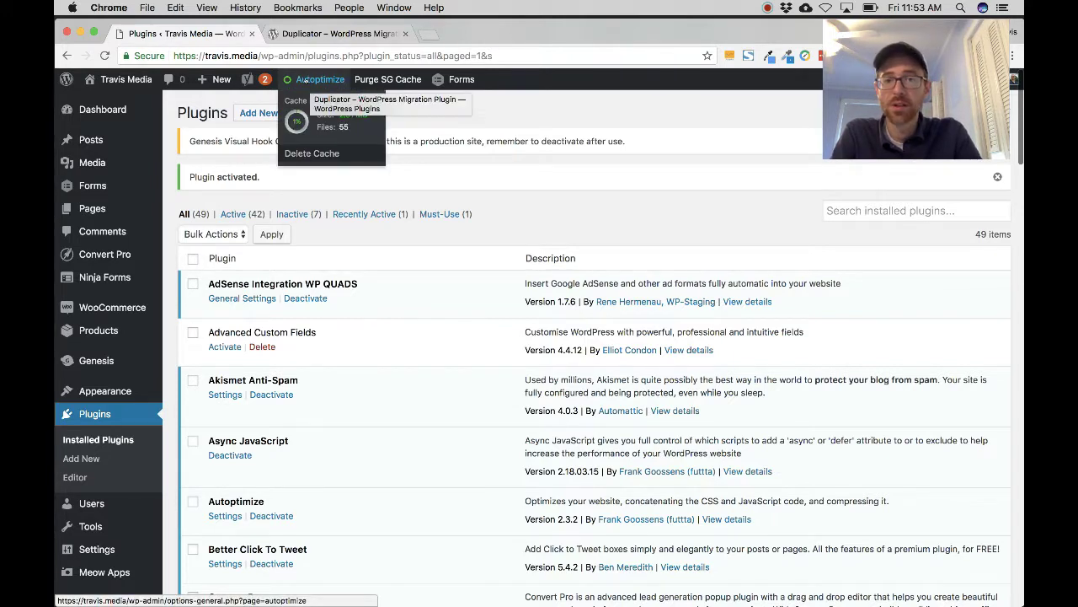
click(315, 150)
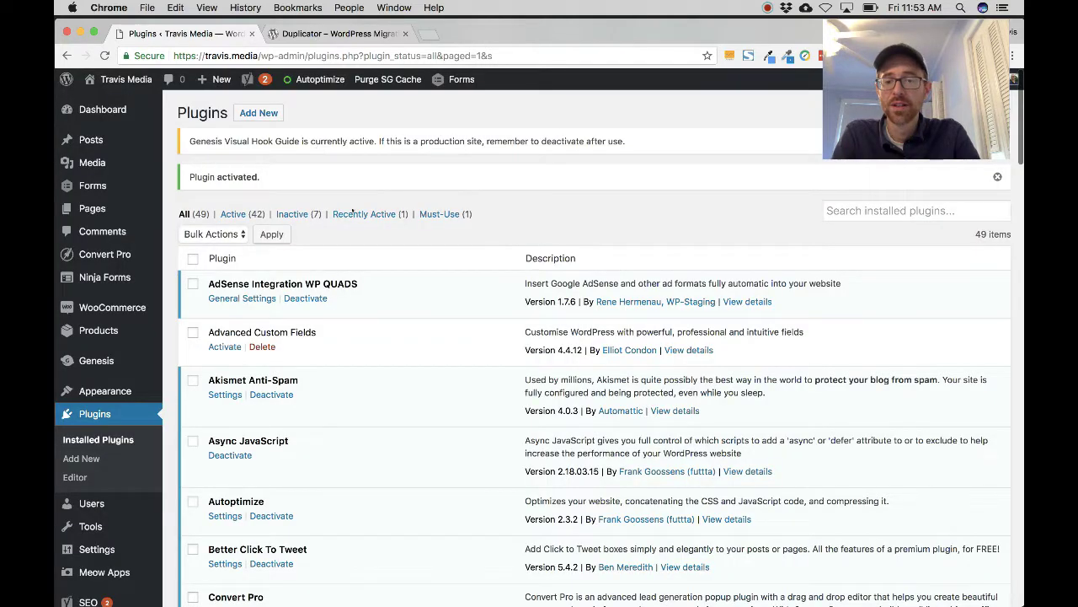
- Deactivate Autoptimize and SG Optimizer, purging the SG cache once more
click(270, 515)
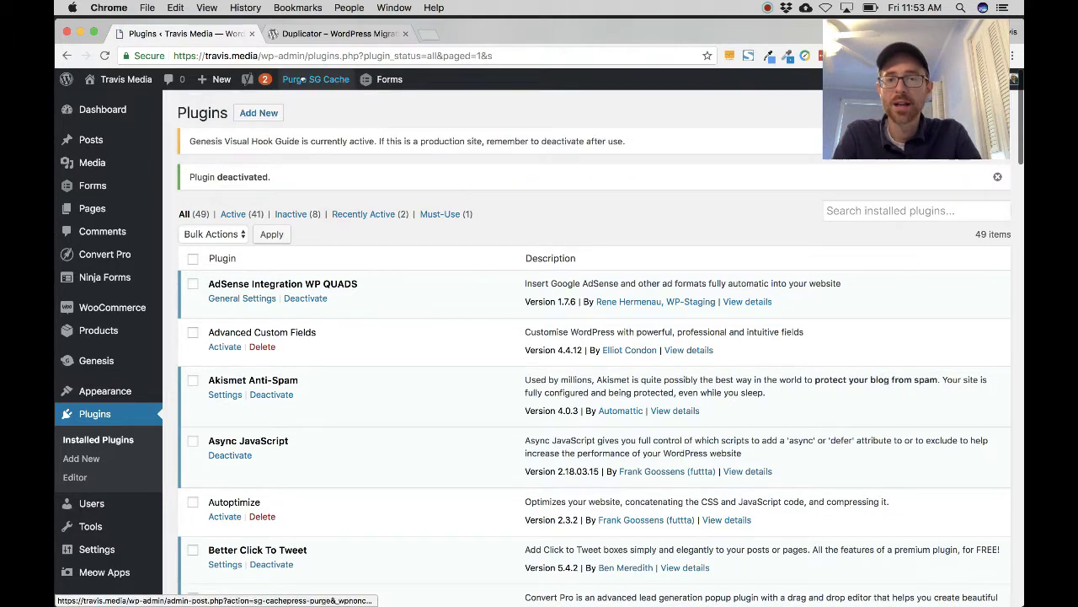
click(301, 80)
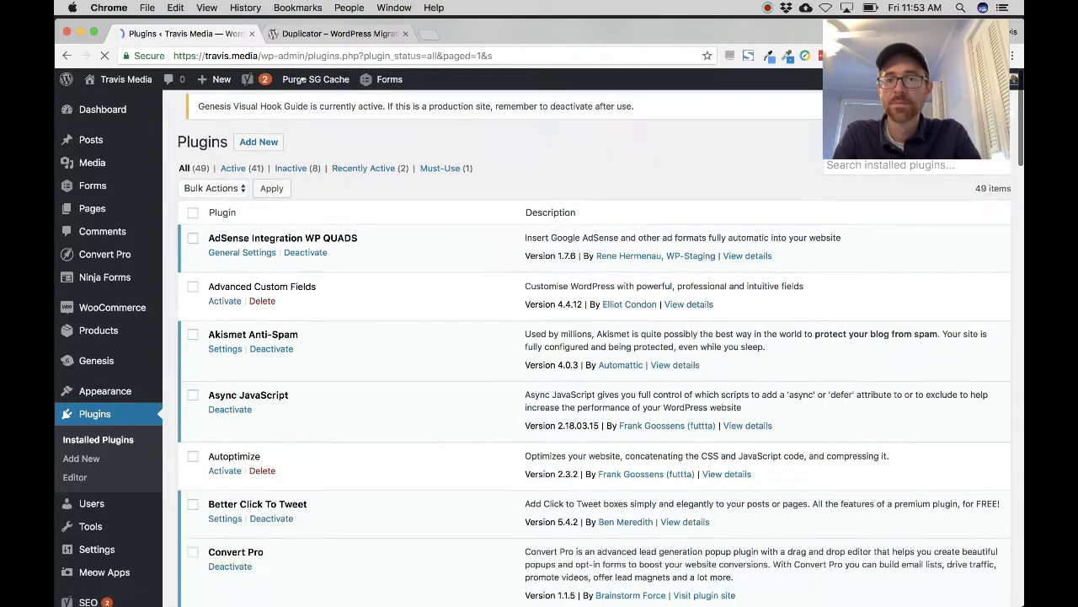
scroll(338, 343, down, 20)
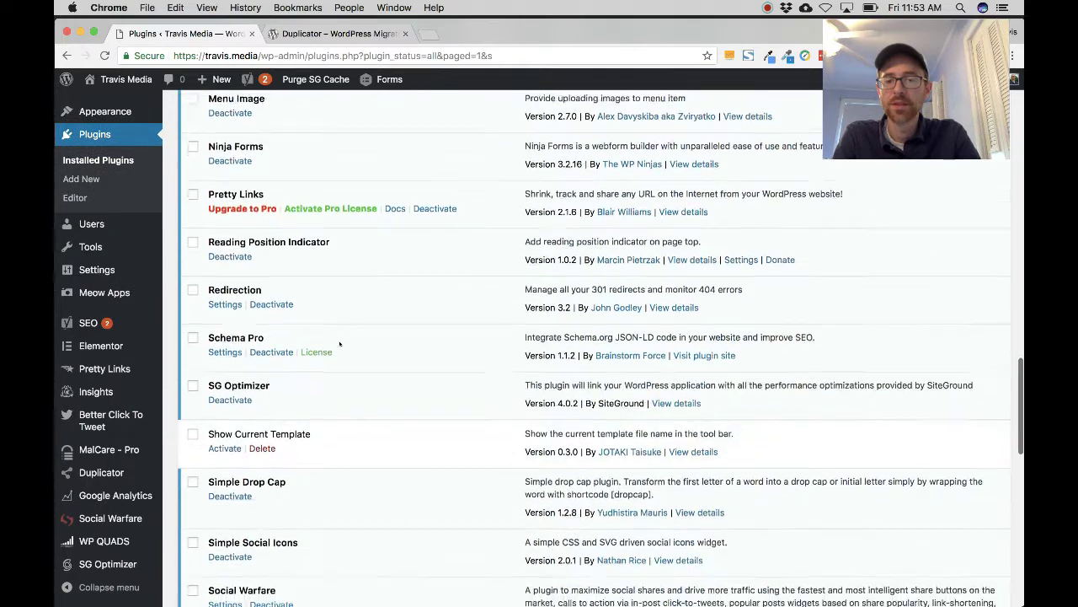
click(224, 338)
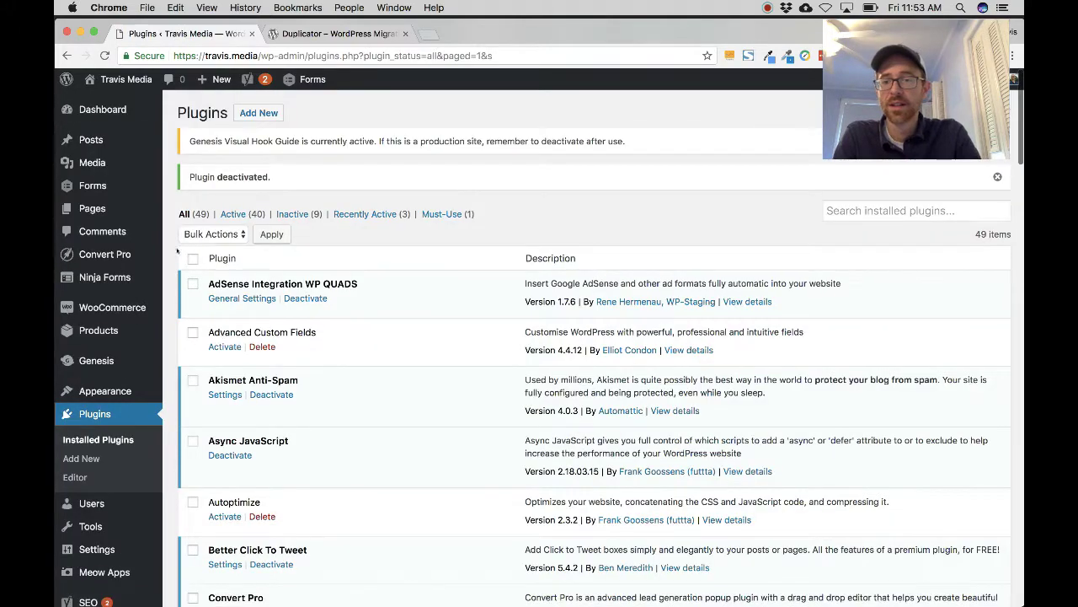
scroll(154, 290, down, 10)
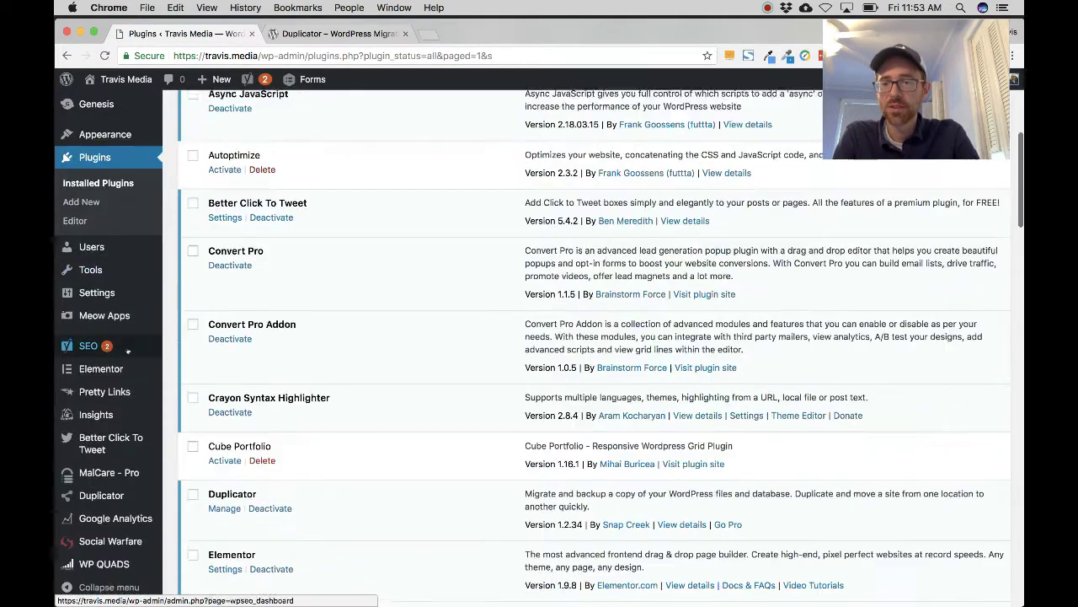
mouse_move(107, 498)
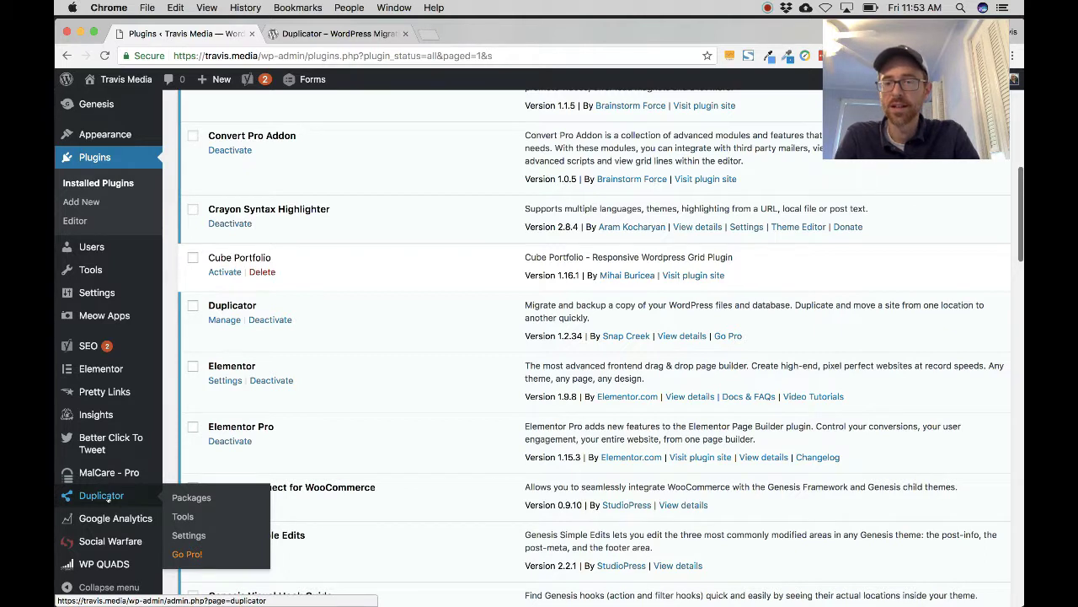
- Start a new Duplicator package and review its name and Default storage path (wp-snapshots)
click(179, 498)
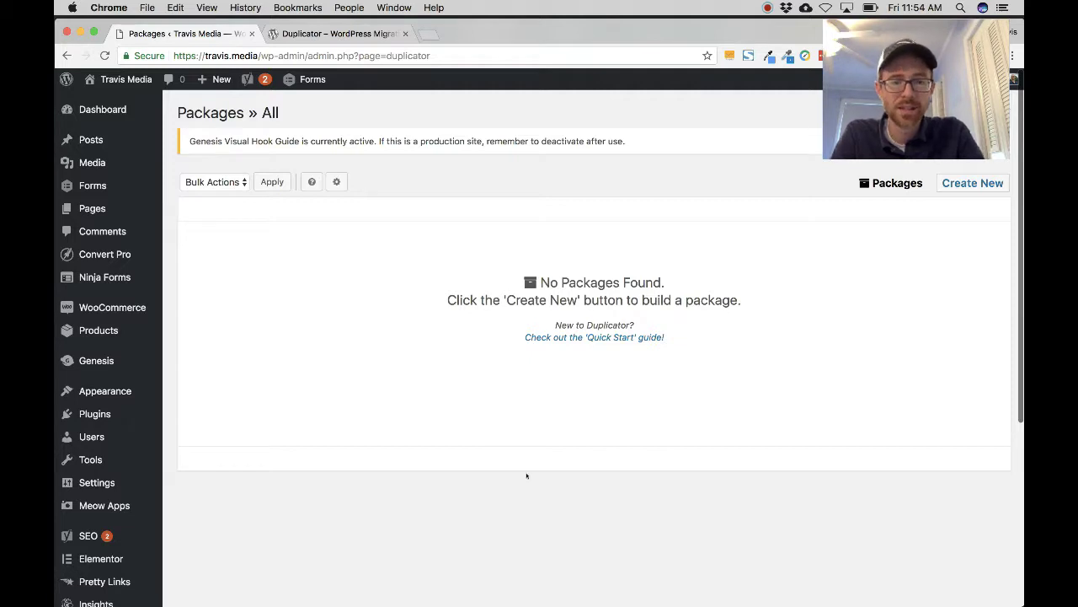
click(954, 185)
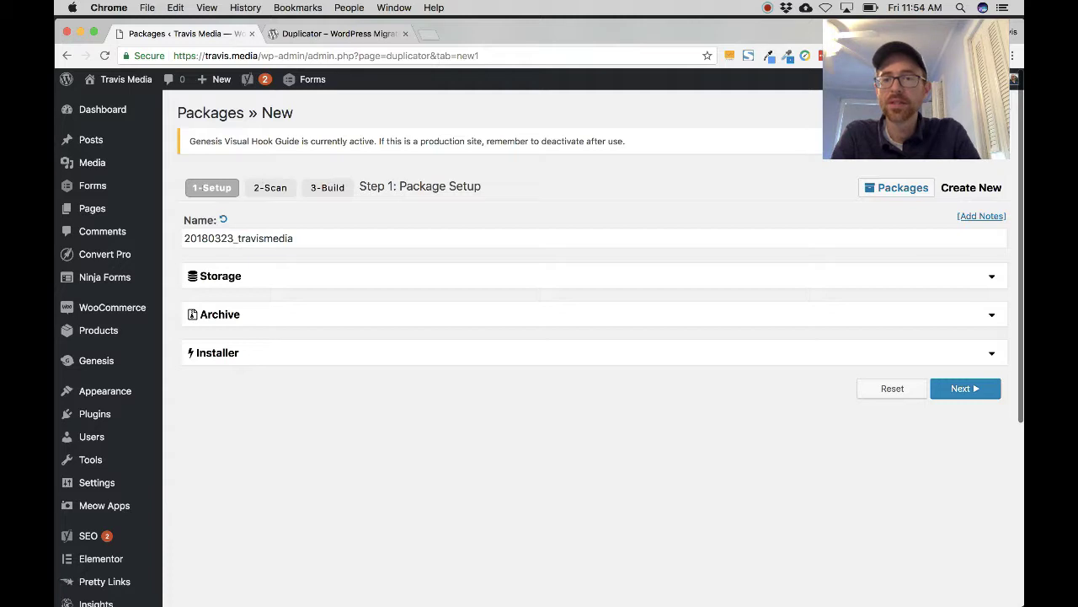
double_click(191, 239)
click(291, 238)
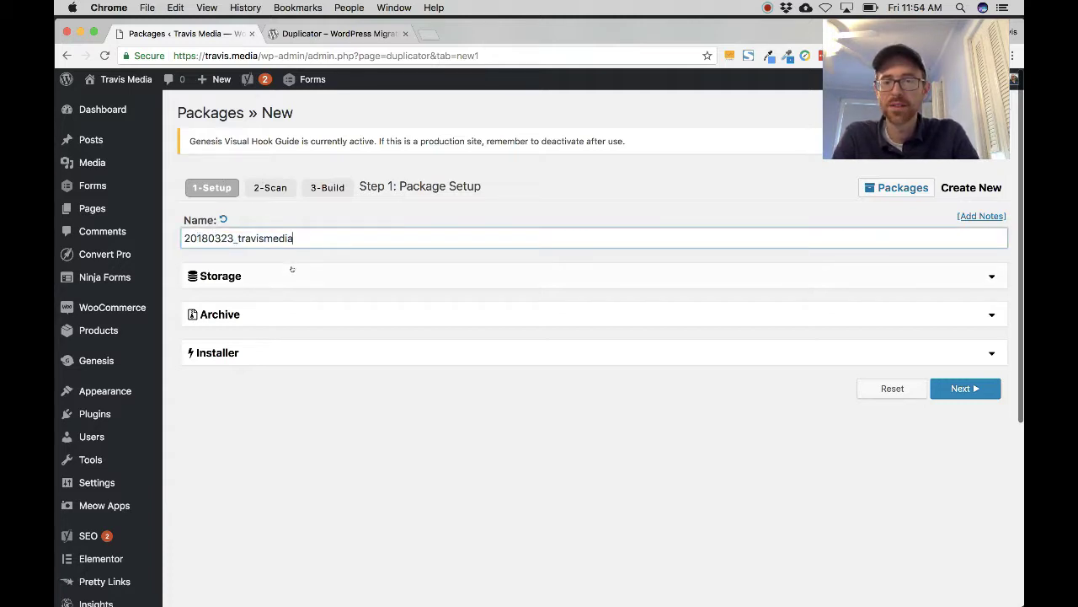
click(291, 272)
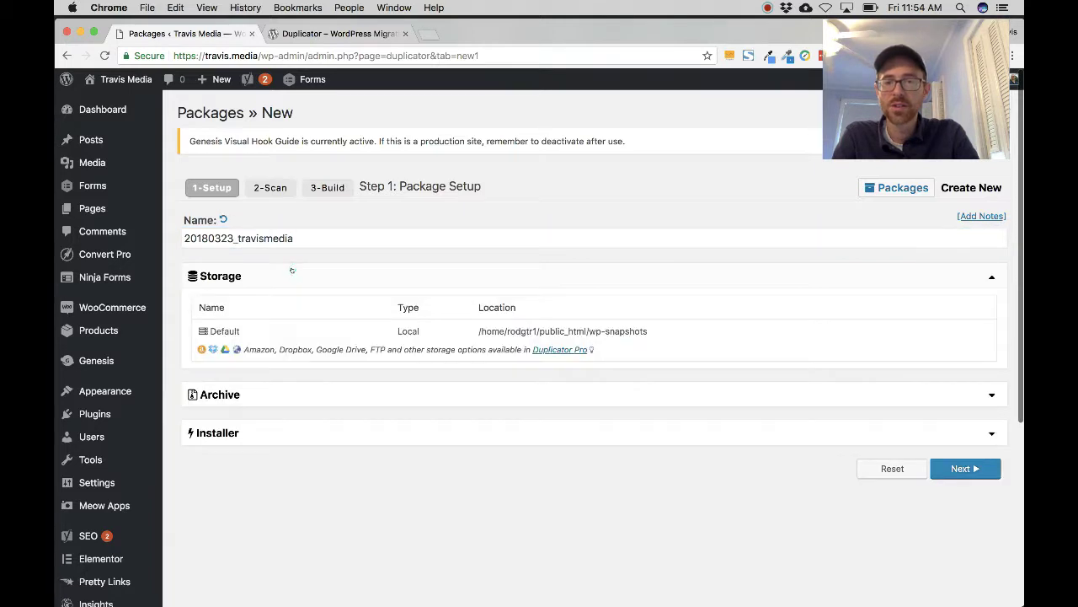
scroll(289, 270, down, 1)
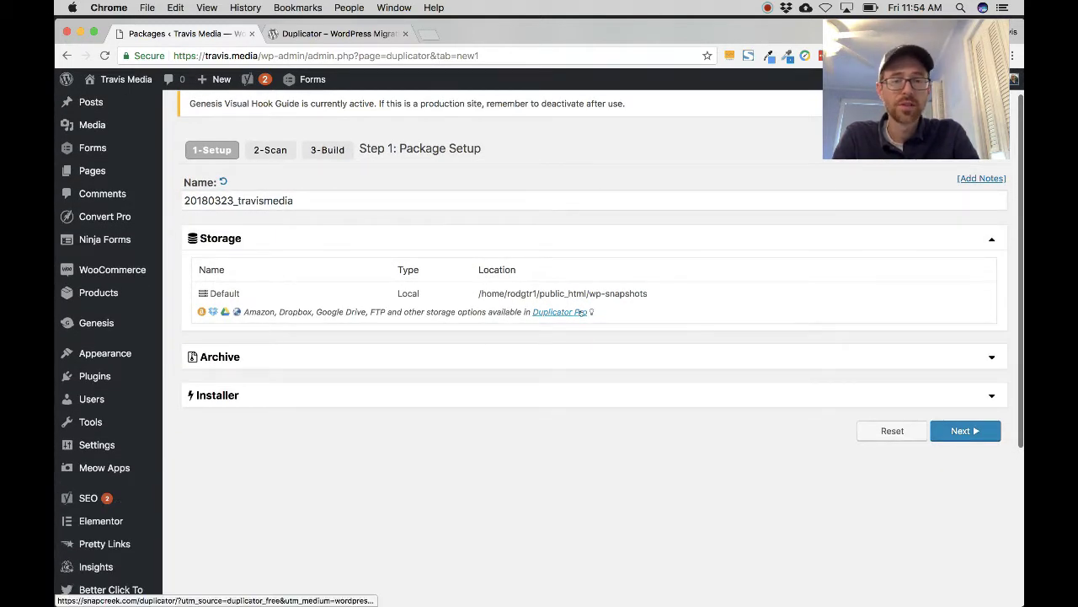
drag(478, 291, 683, 291)
click(566, 291)
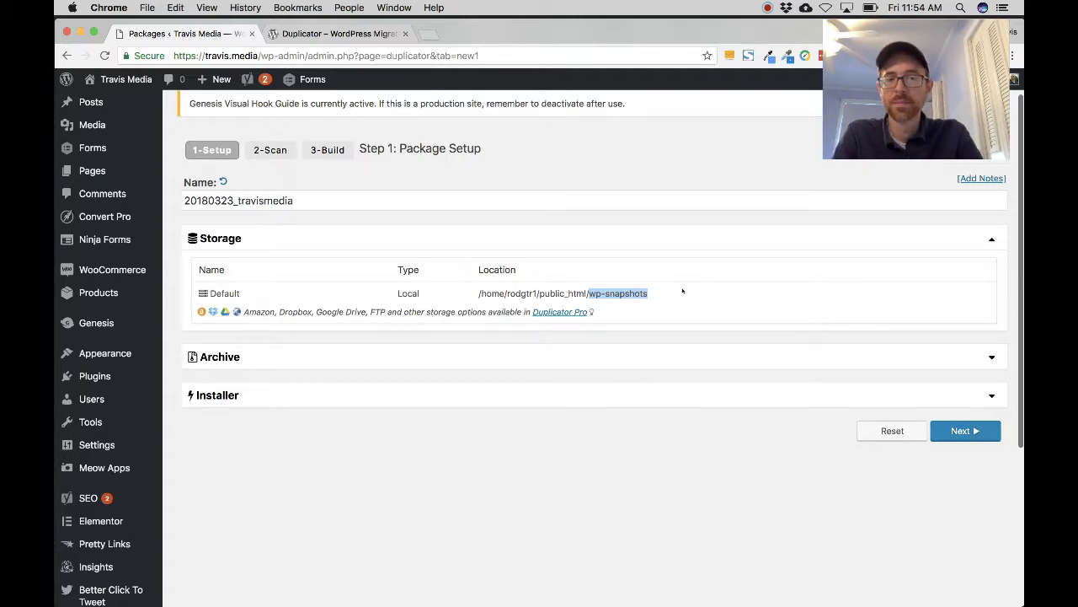
- Review the Archive settings and expand Installer settings, leaving the MySQL Server fields blank
scroll(682, 291, down, 1)
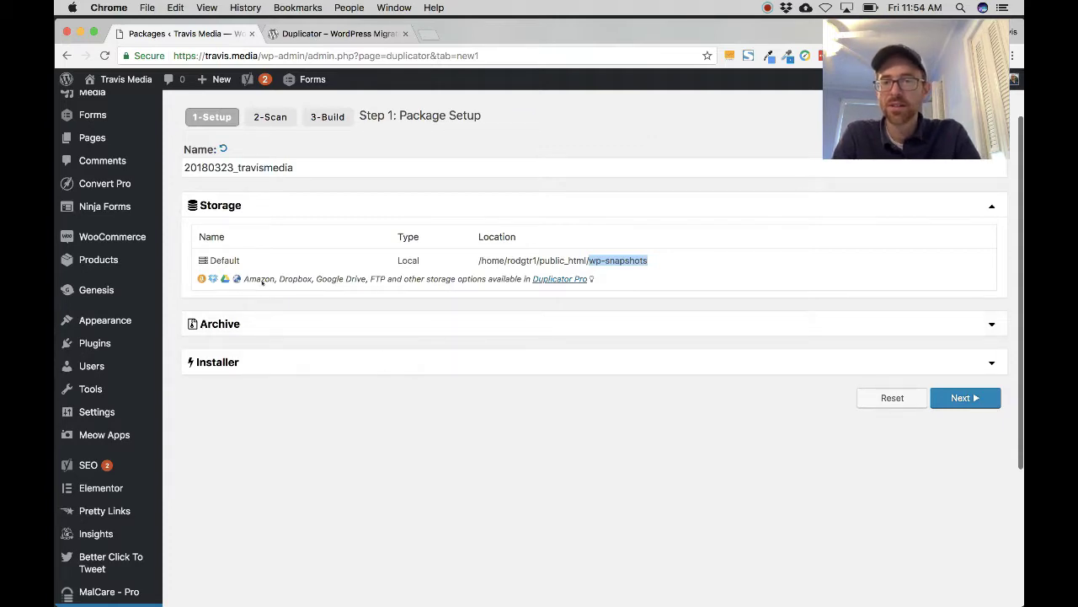
click(265, 330)
scroll(357, 341, down, 3)
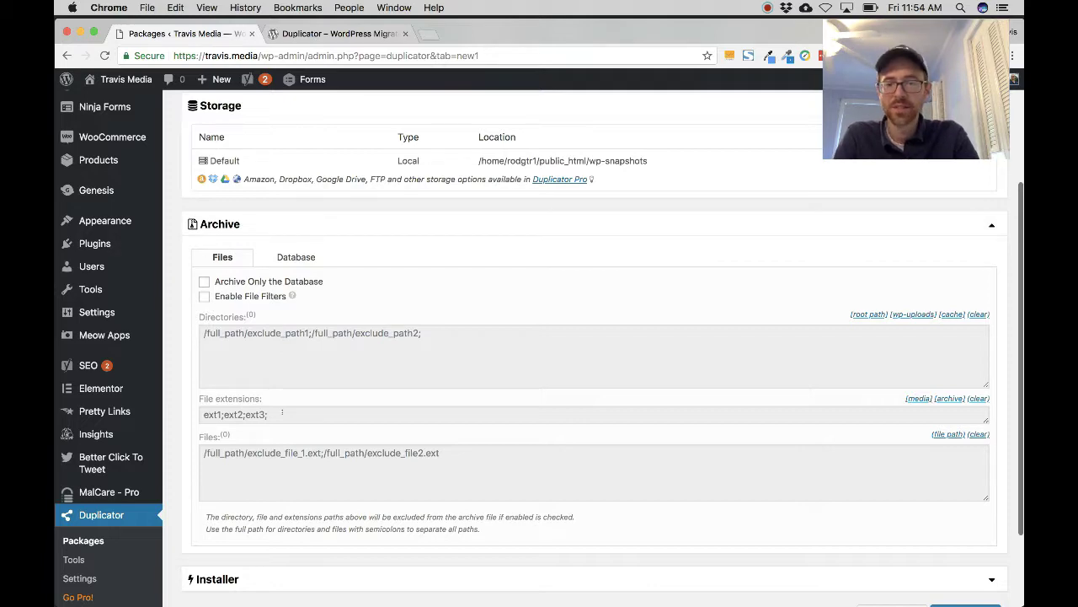
scroll(282, 413, down, 3)
click(301, 473)
scroll(278, 421, down, 3)
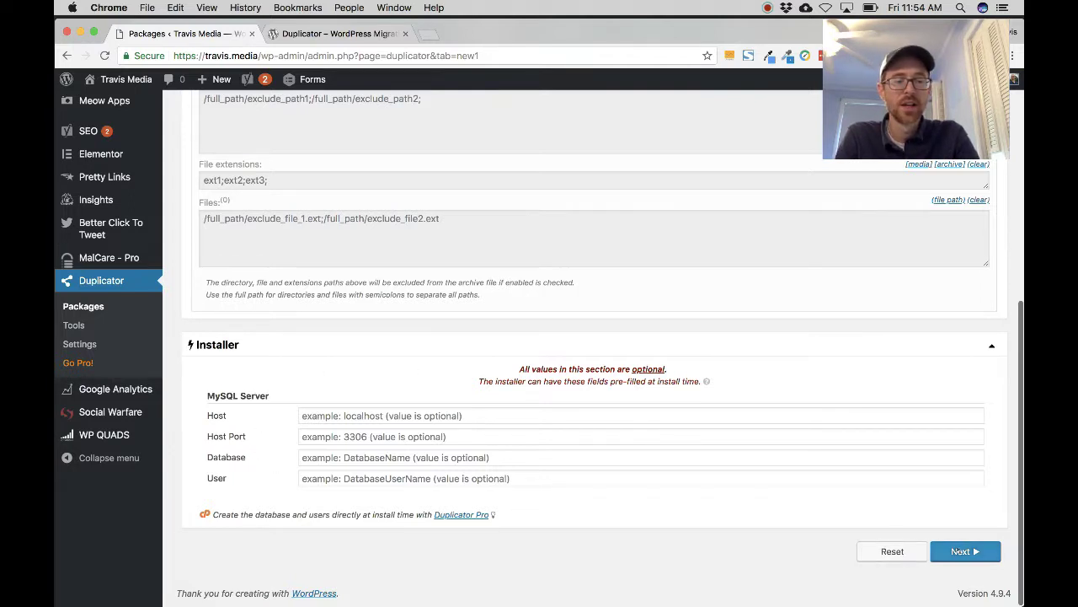
- Proceed to Step 2: System Scan and let it reach Scan Complete
click(961, 551)
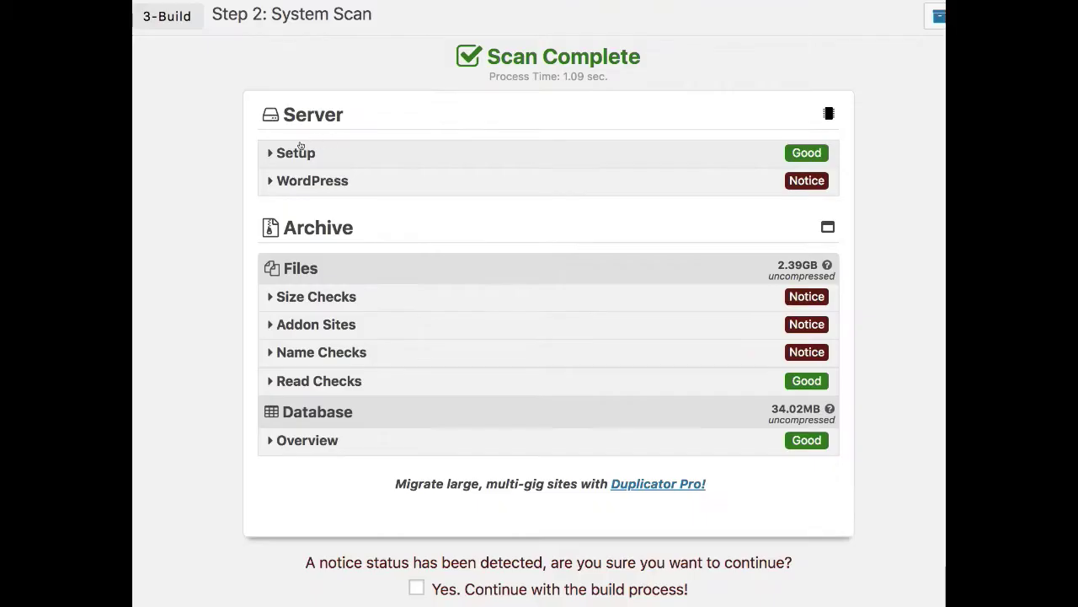
- Expand the Setup, WordPress and Size Checks details in the scan results
click(300, 150)
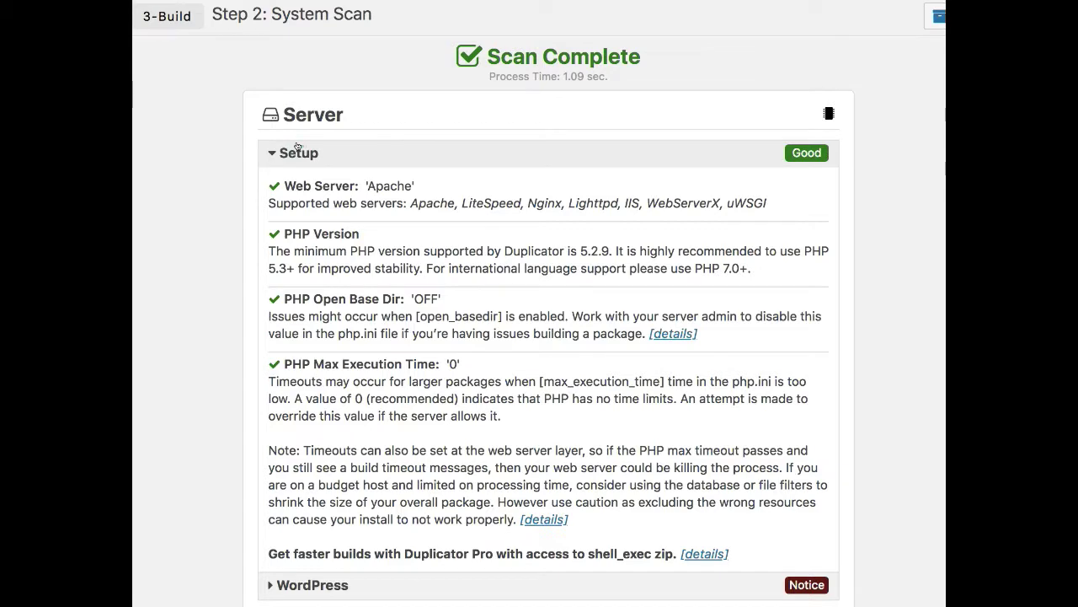
click(299, 149)
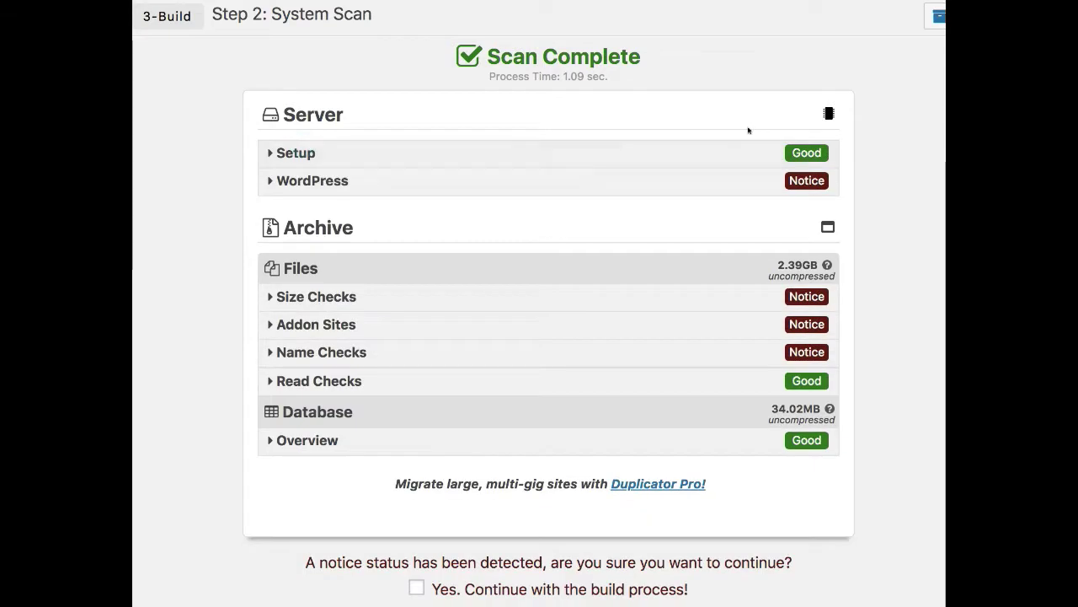
click(663, 182)
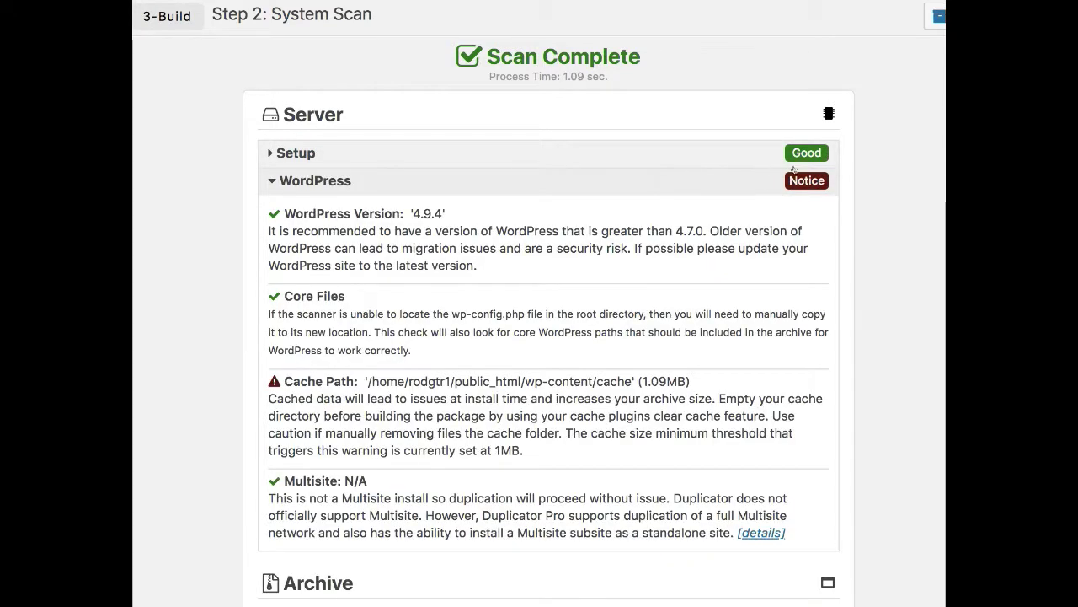
scroll(621, 311, down, 2)
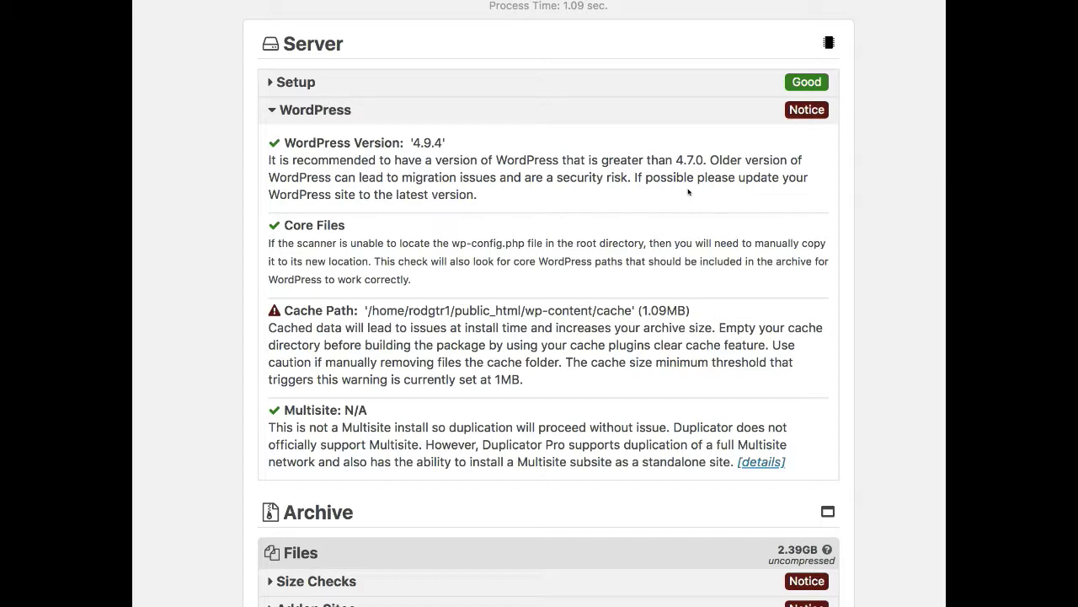
scroll(595, 299, down, 5)
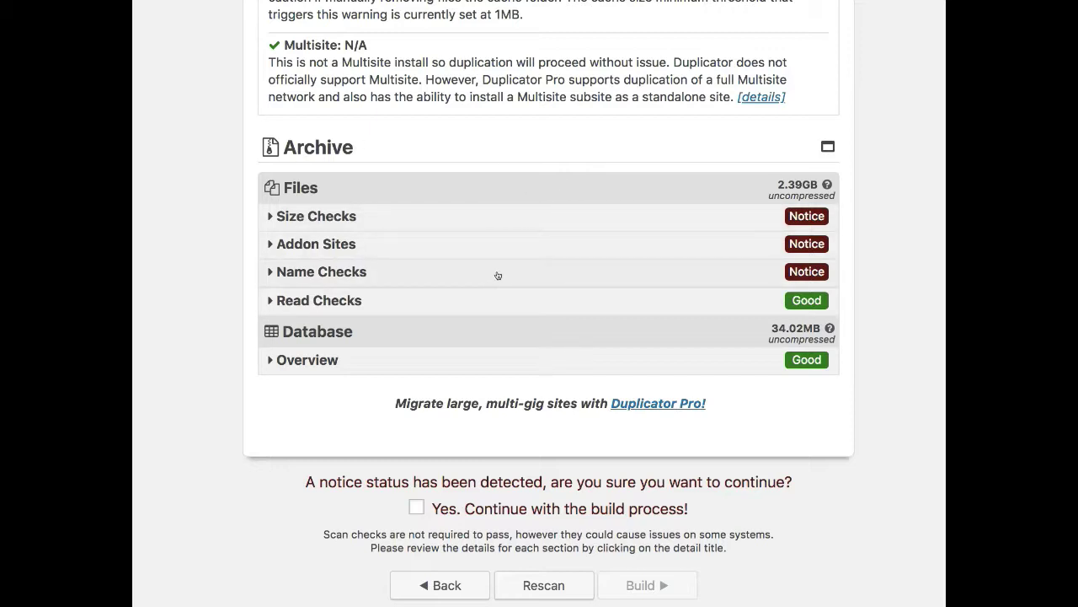
click(342, 210)
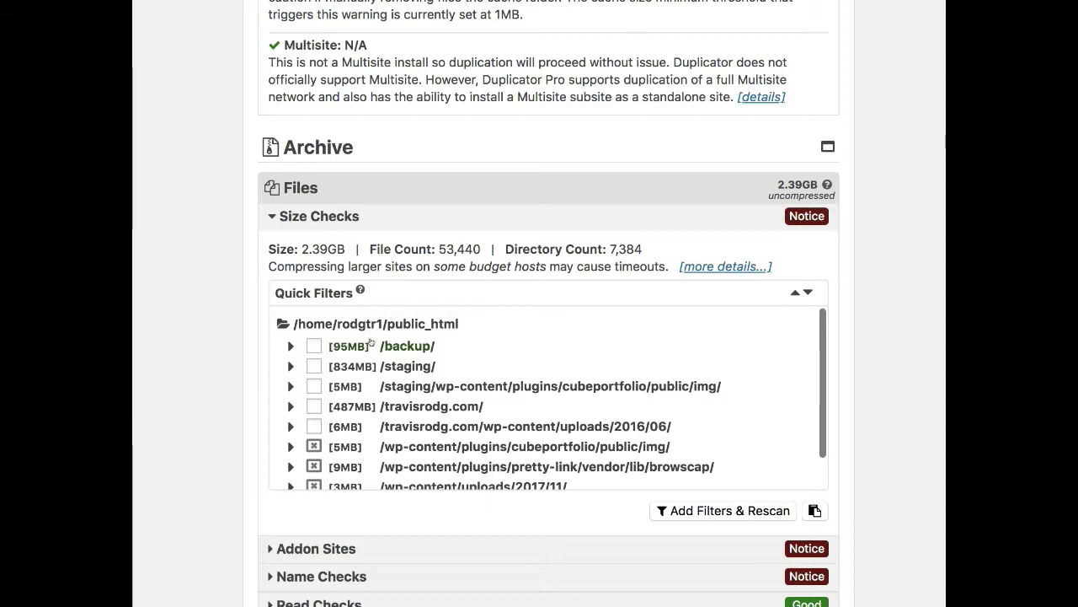
- Exclude /backup/, /staging/, the staging img folder, /travisrodg.com/ and its 2016/06 uploads folder
click(313, 345)
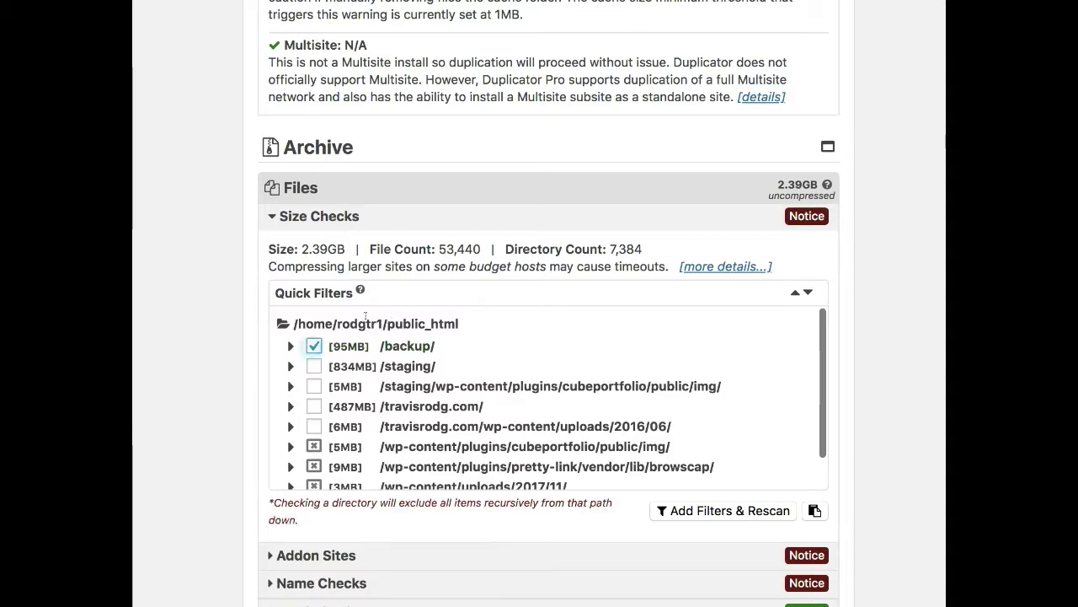
click(313, 366)
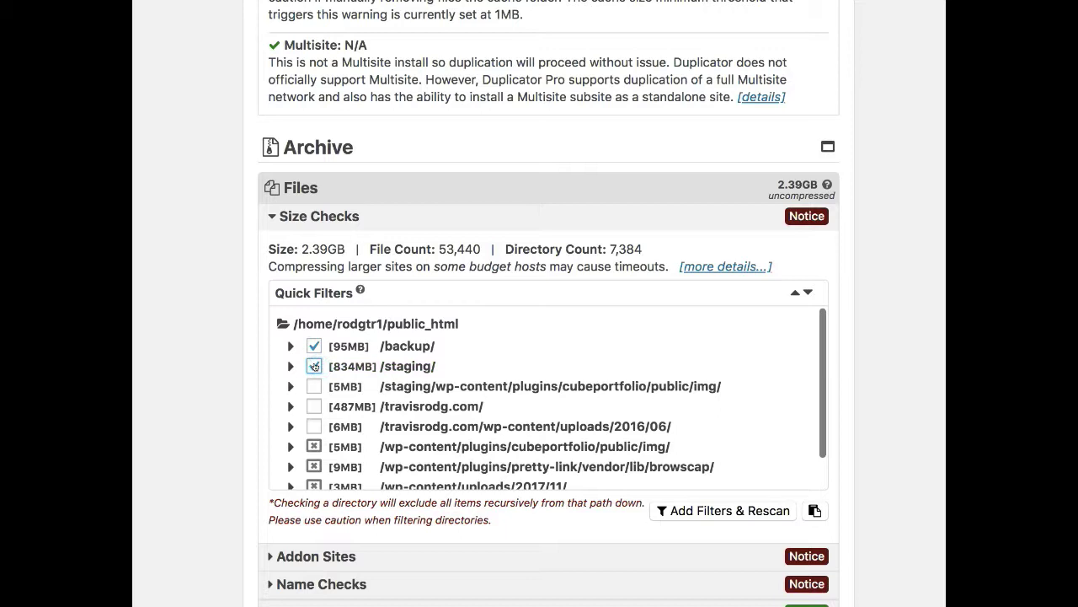
click(313, 386)
click(314, 406)
click(314, 426)
scroll(449, 359, down, 1)
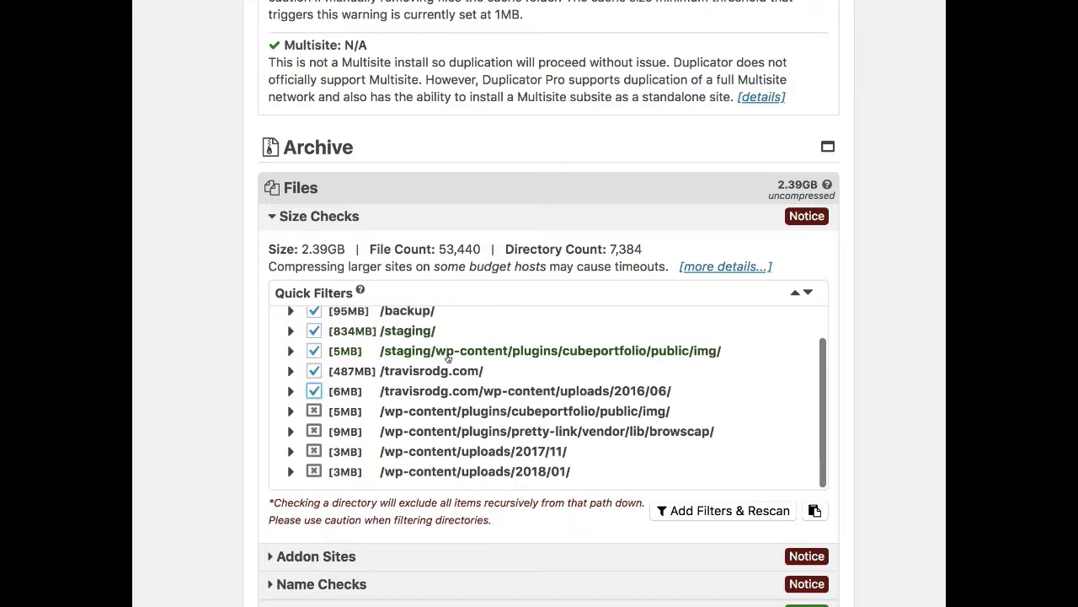
scroll(220, 403, down, 3)
scroll(220, 403, down, 1)
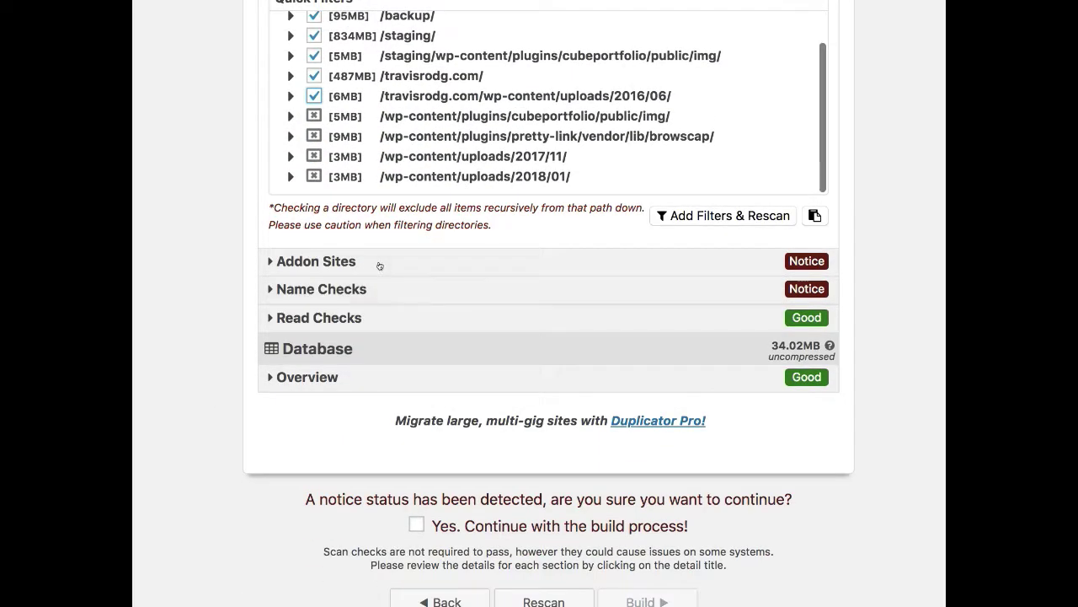
- Tick the appalachian, staging and travisrodg.com Addon Sites filters, then expand Name Checks
click(337, 260)
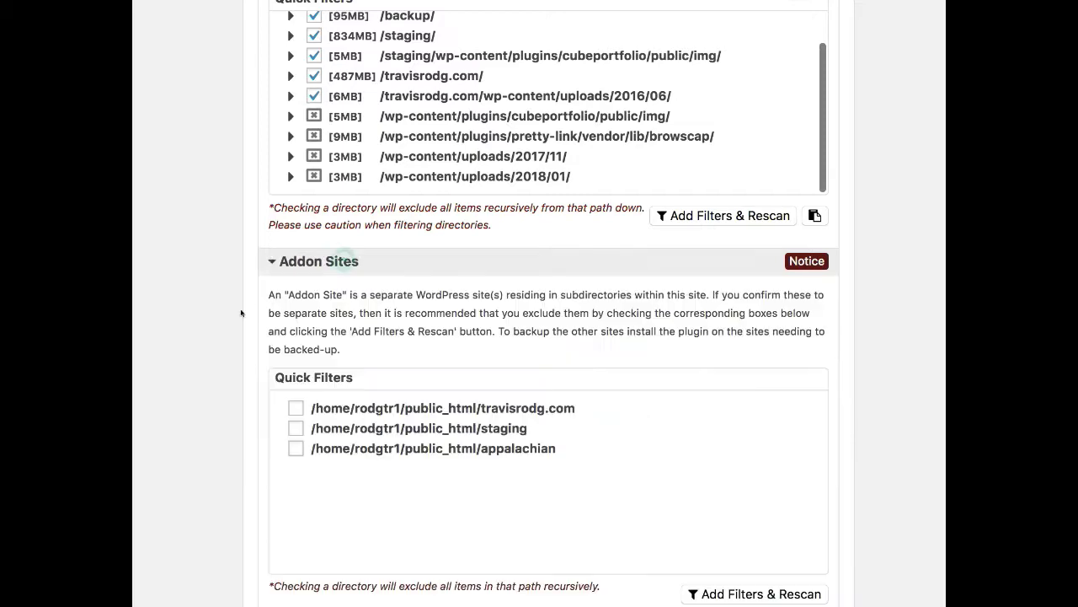
scroll(310, 352, down, 1)
click(294, 359)
click(295, 338)
click(295, 318)
scroll(223, 422, down, 3)
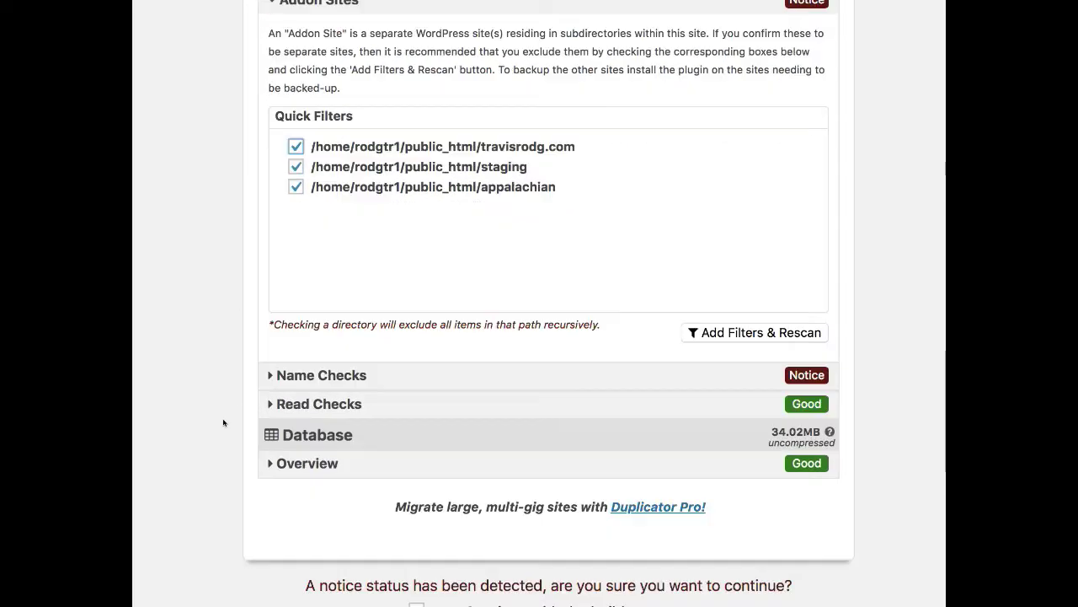
scroll(224, 425, down, 1)
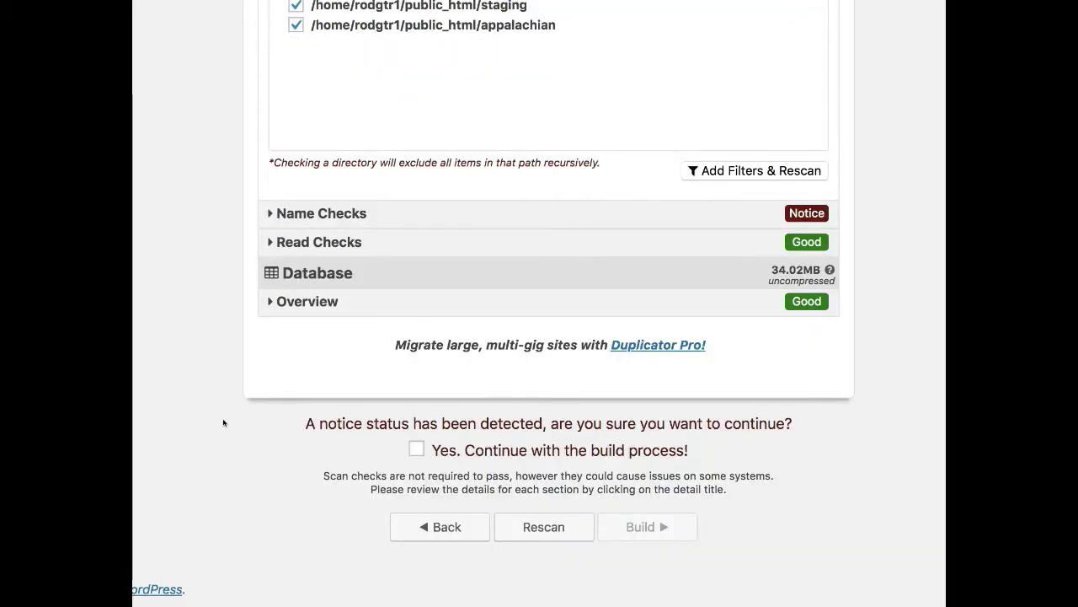
click(386, 219)
scroll(149, 366, down, 2)
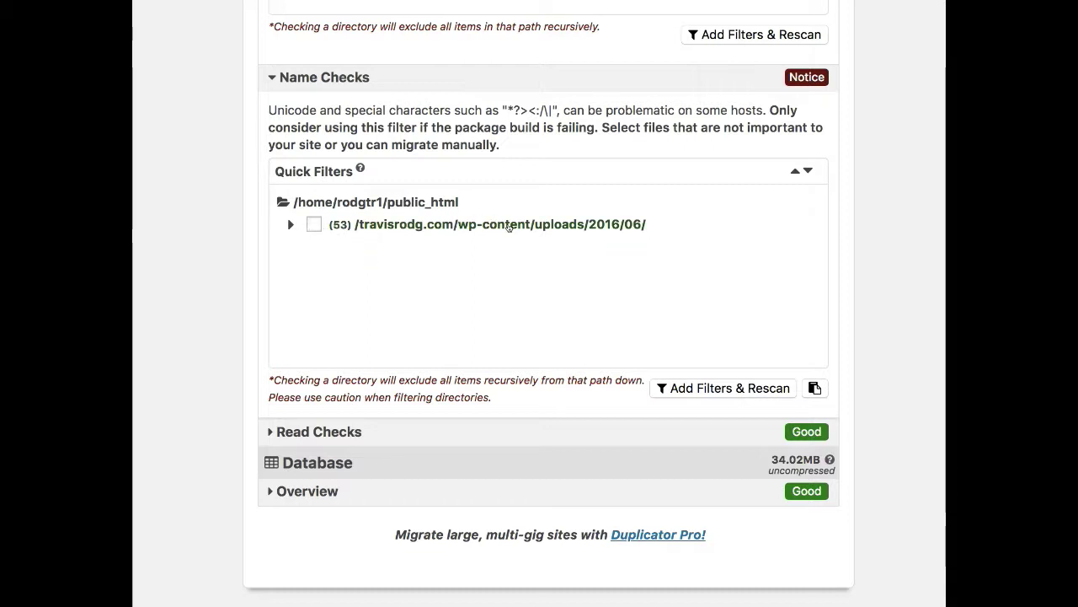
- Tick /travisrodg.com/wp-content/uploads/2016/06/ in Name Checks and scroll back through all filters
click(313, 224)
scroll(183, 379, down, 1)
scroll(183, 379, up, 10)
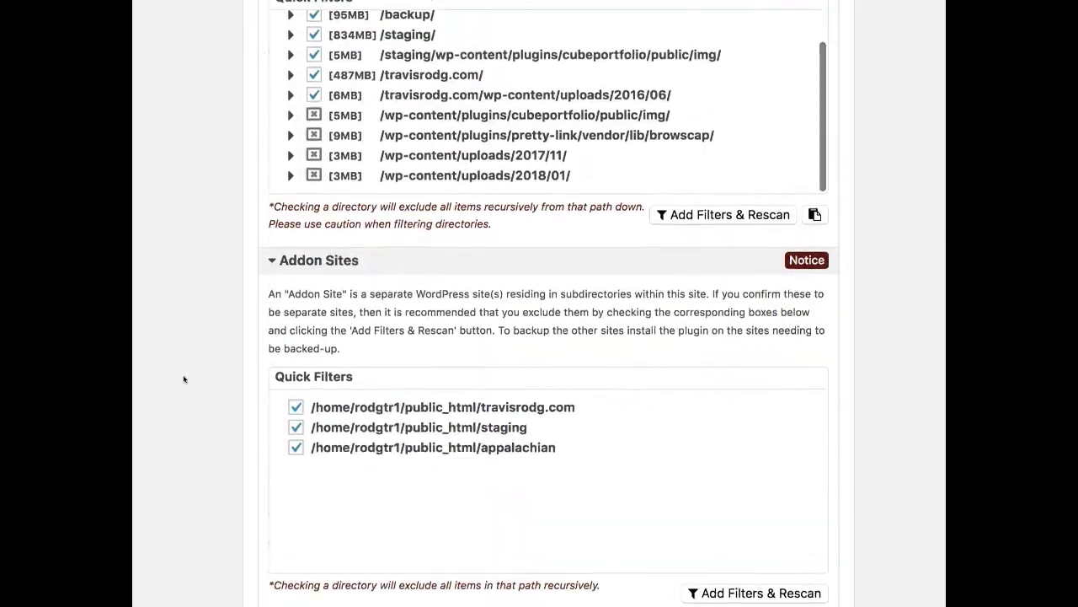
scroll(184, 379, down, 10)
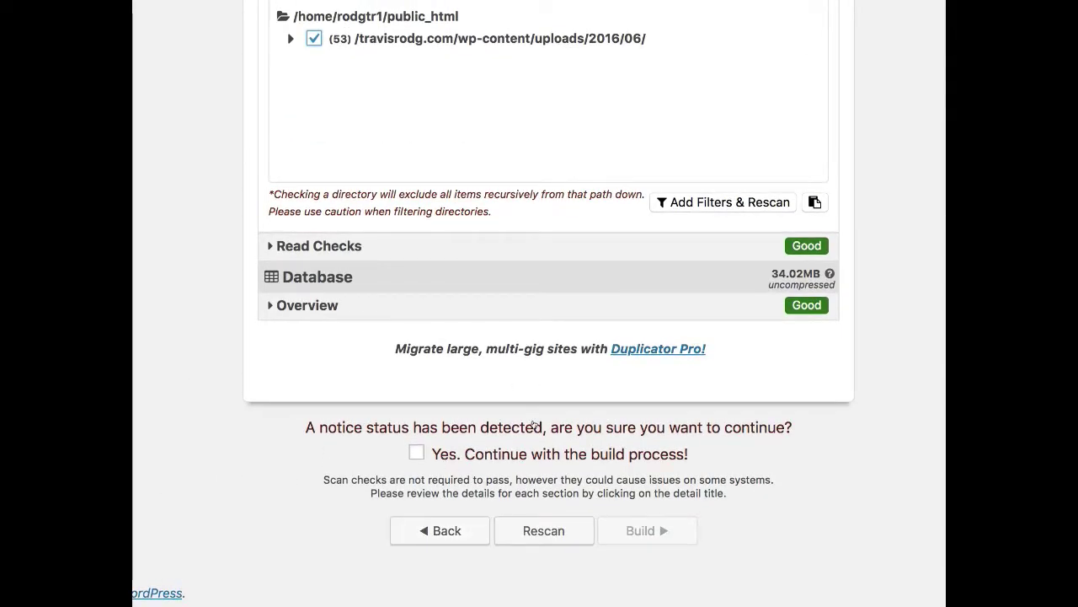
scroll(524, 411, up, 1)
scroll(525, 411, up, 5)
scroll(506, 421, down, 6)
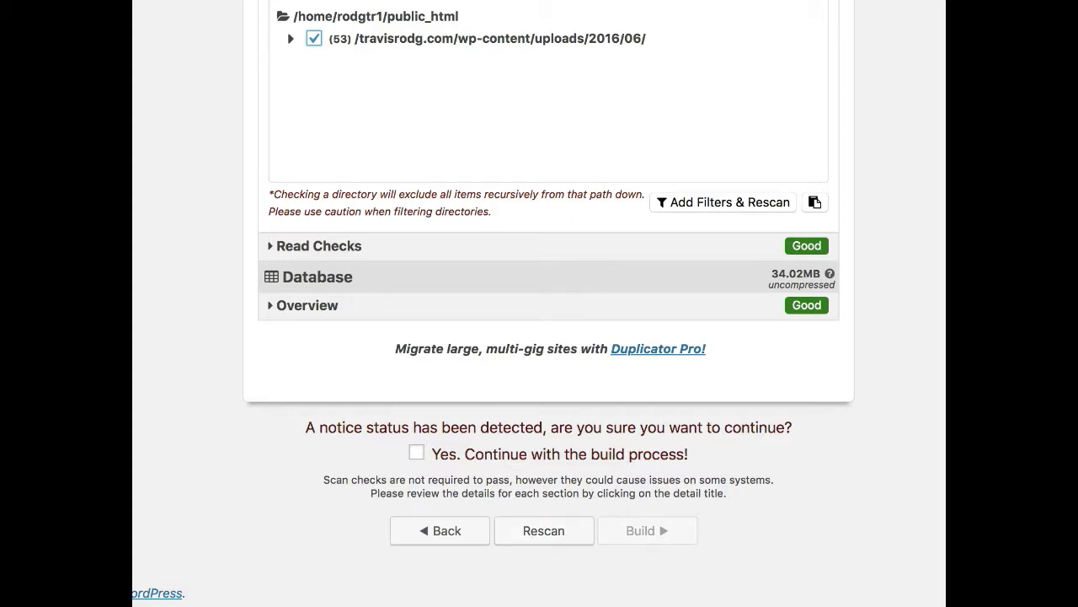
scroll(549, 304, up, 15)
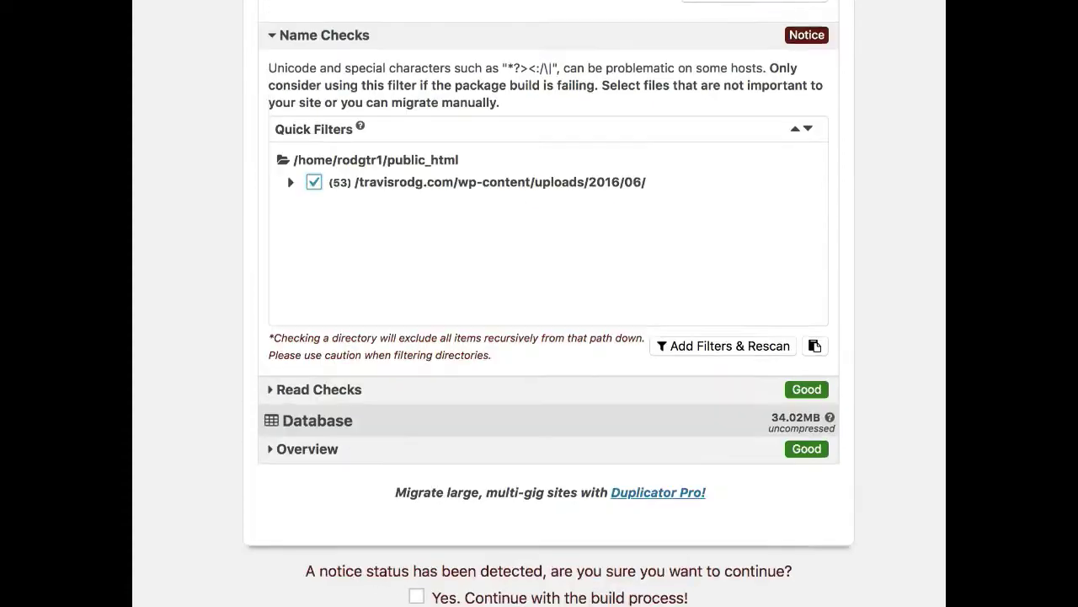
scroll(548, 303, down, 3)
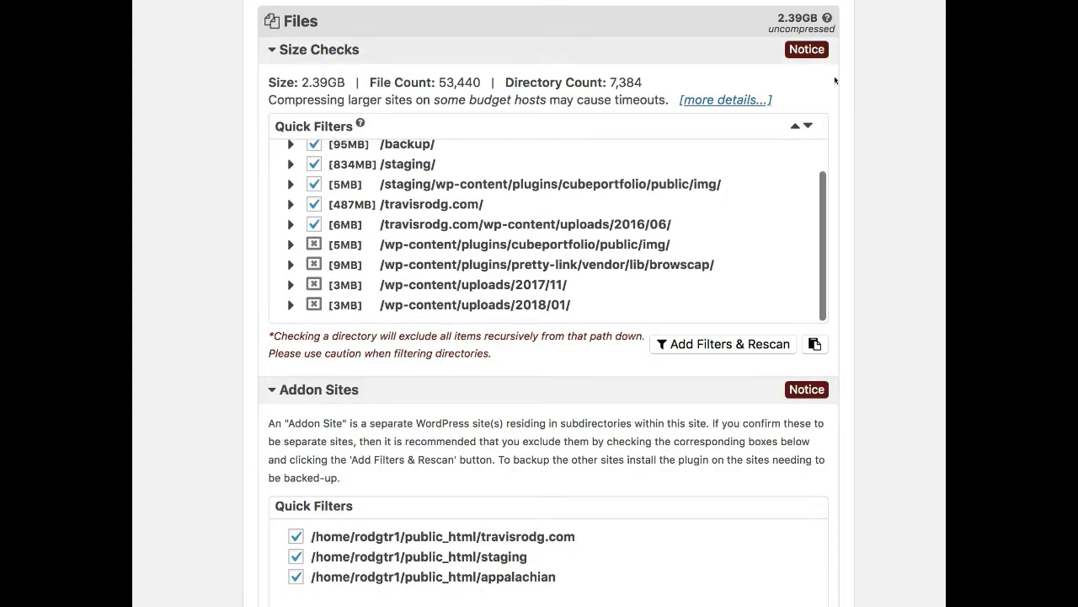
scroll(884, 144, down, 1)
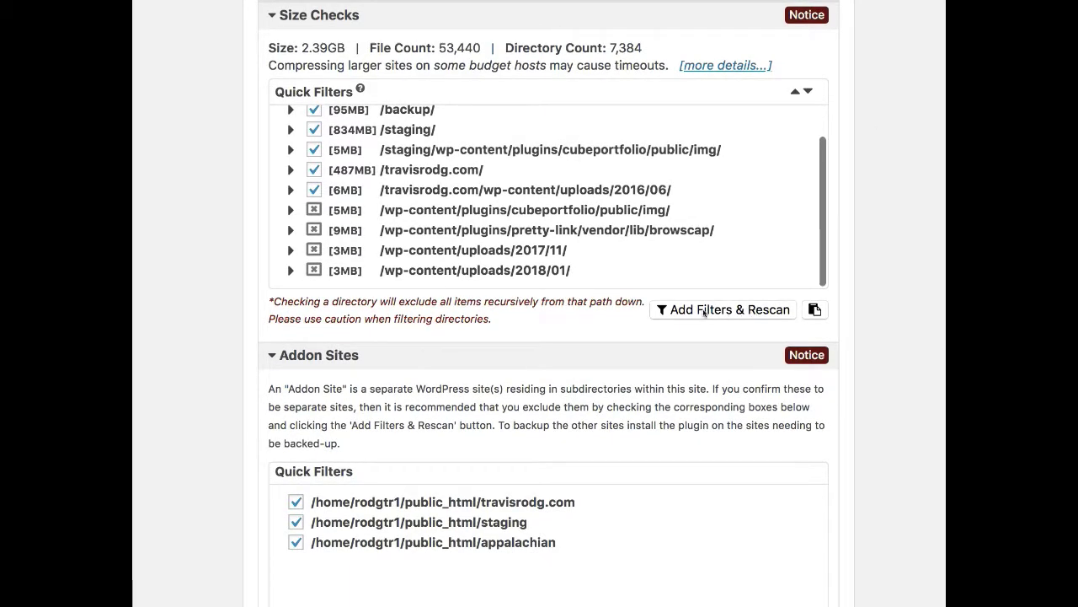
- Apply the filters and rescan, then tick appalachian under Addon Sites and rescan again
click(704, 310)
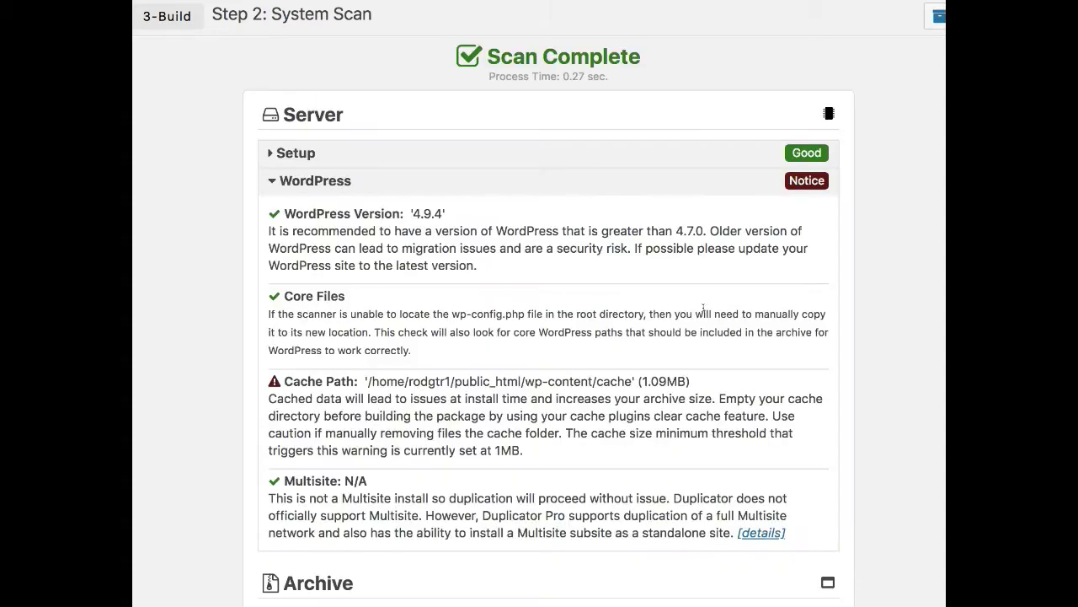
scroll(703, 308, down, 6)
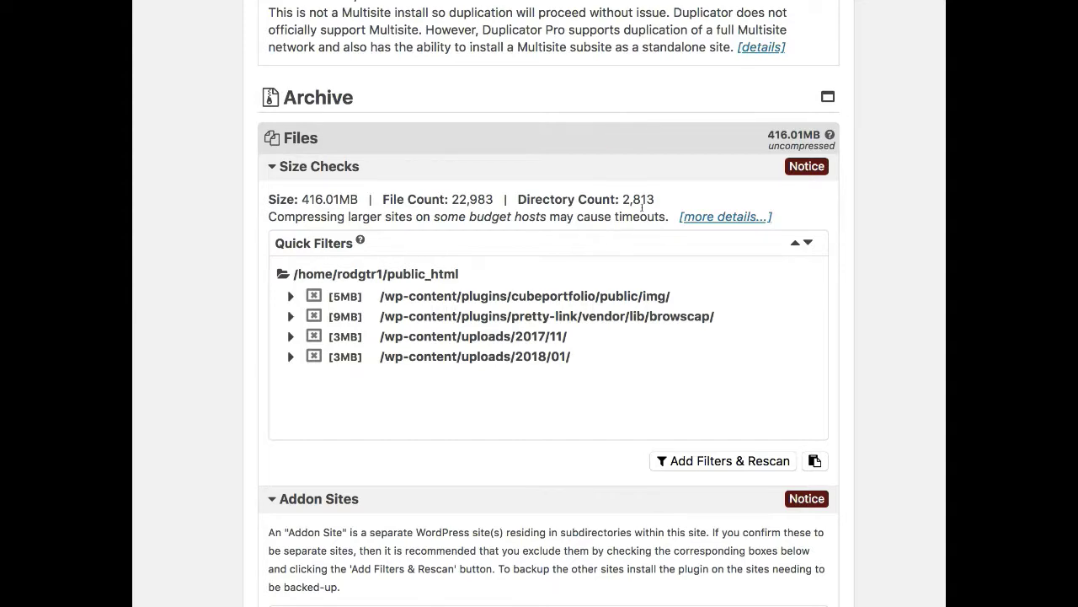
scroll(640, 202, down, 2)
scroll(642, 207, down, 4)
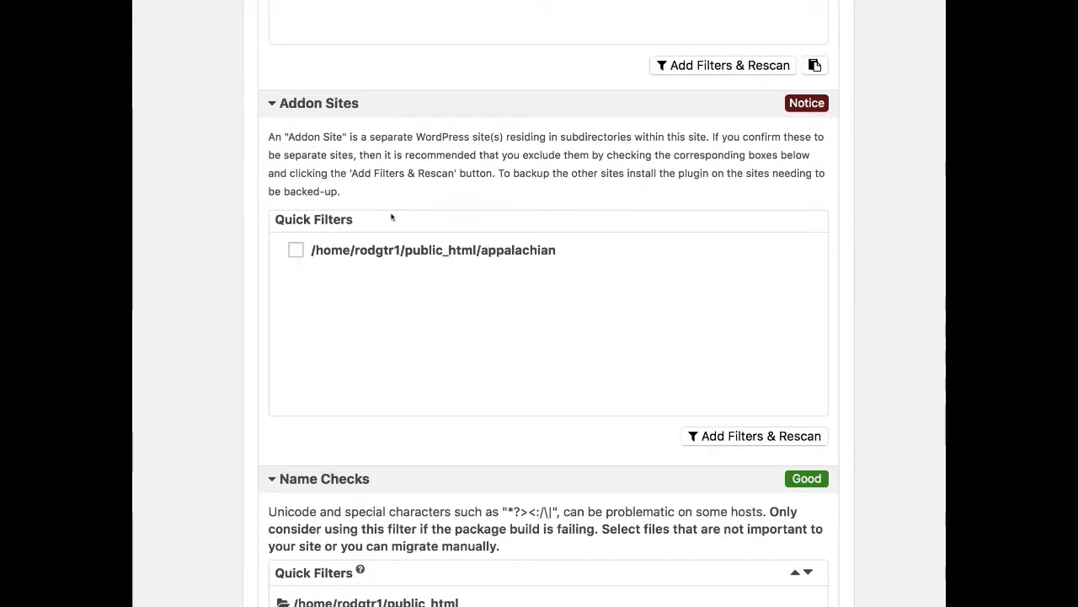
click(293, 248)
scroll(612, 349, down, 1)
click(752, 378)
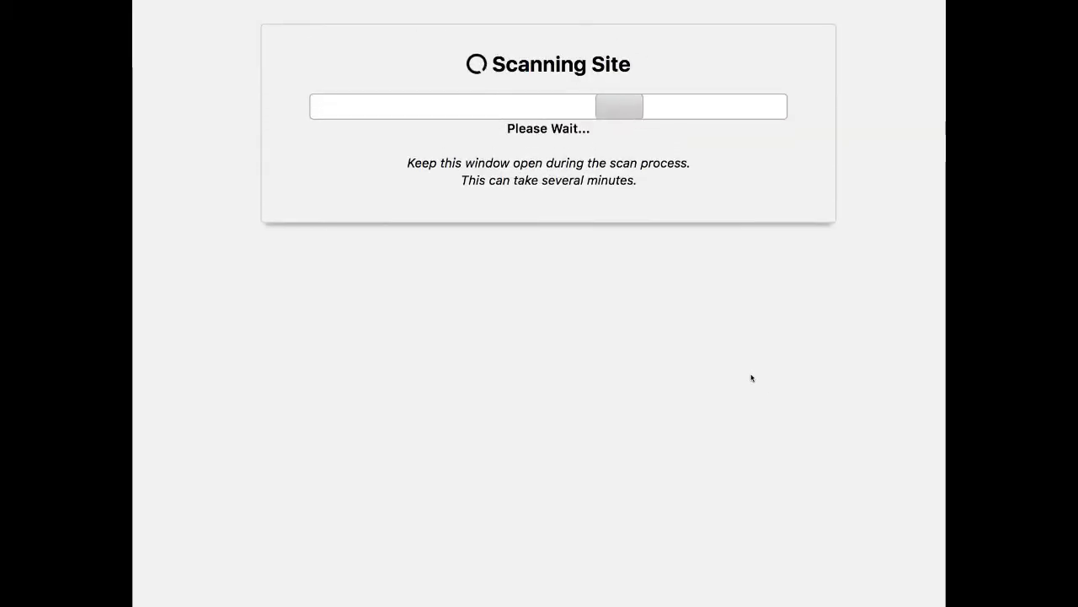
- Scroll through the rescan results reporting a 345.4MB archive
scroll(751, 372, down, 5)
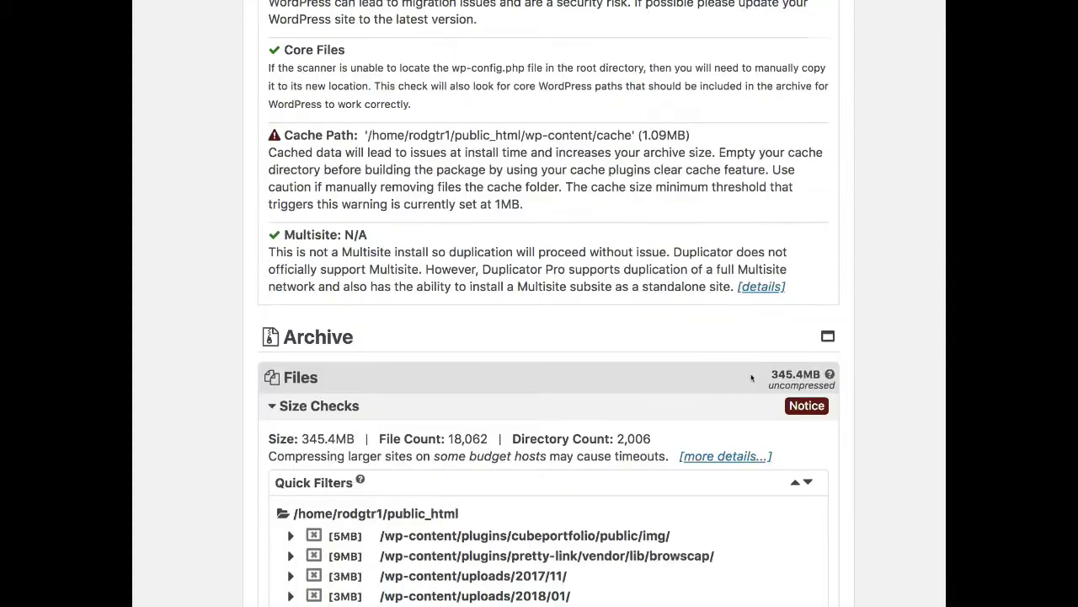
scroll(795, 326, down, 3)
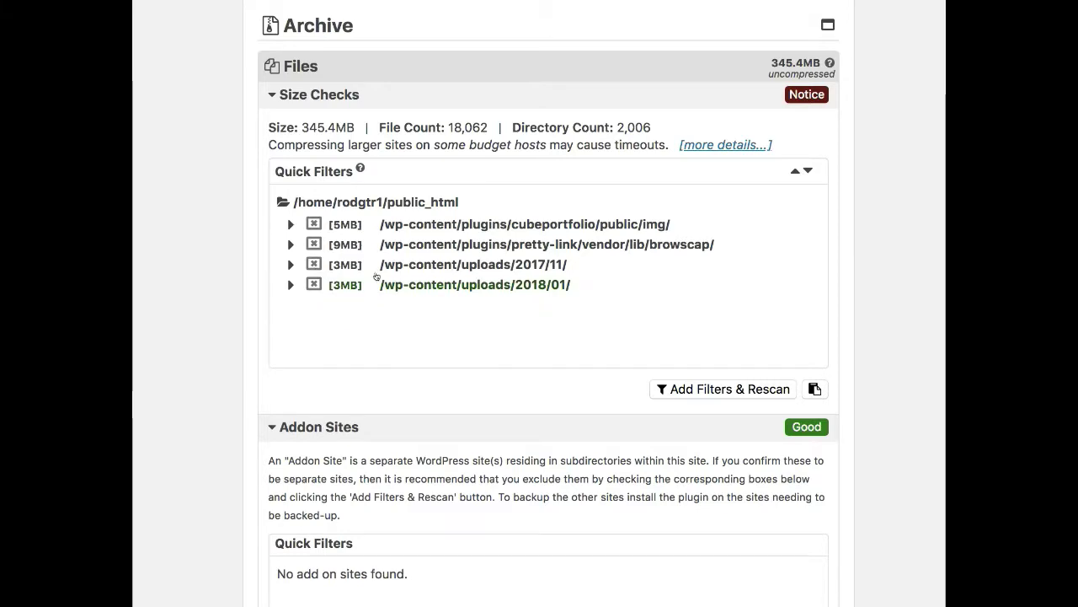
scroll(517, 276, down, 5)
scroll(518, 276, down, 3)
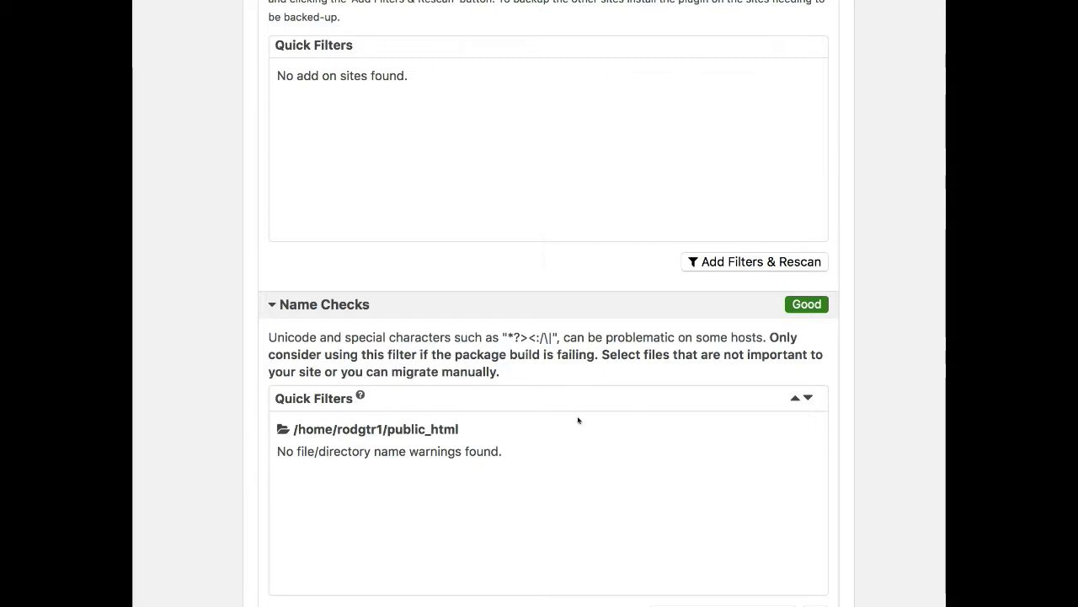
scroll(578, 420, down, 3)
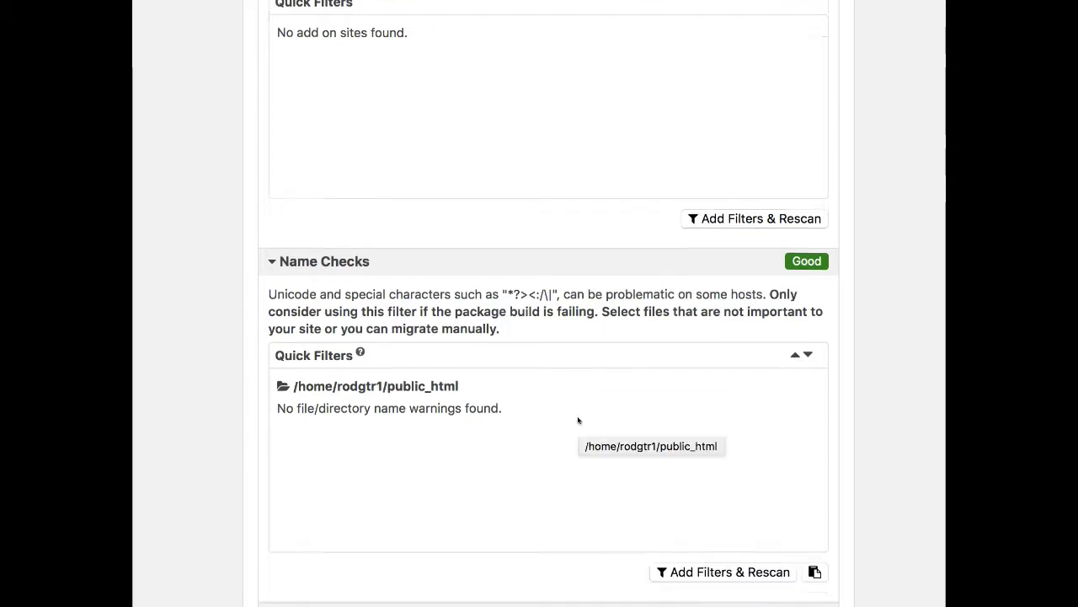
scroll(569, 206, up, 8)
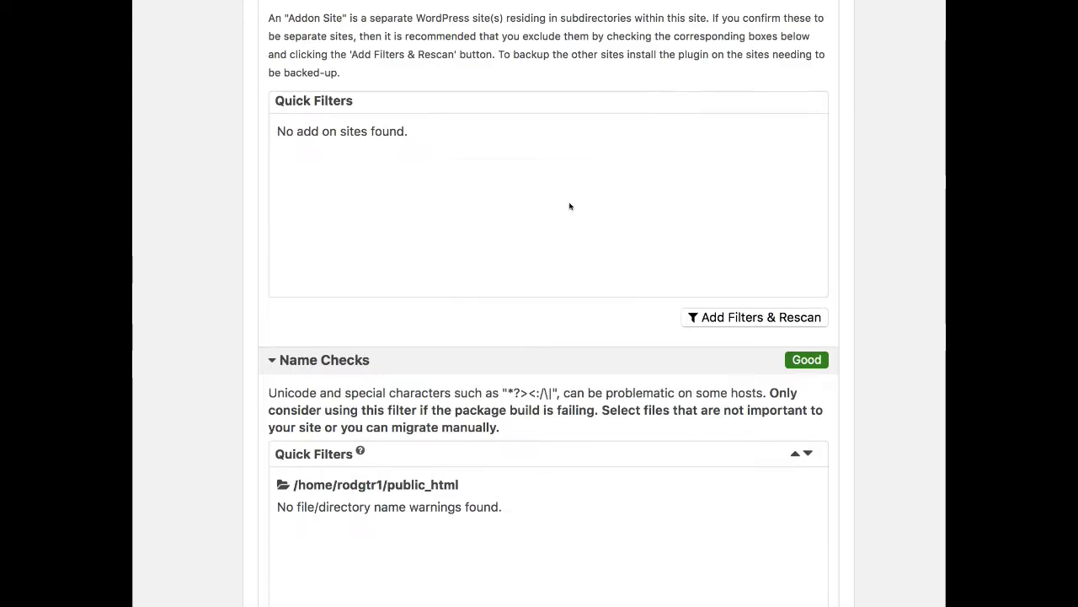
scroll(569, 206, down, 10)
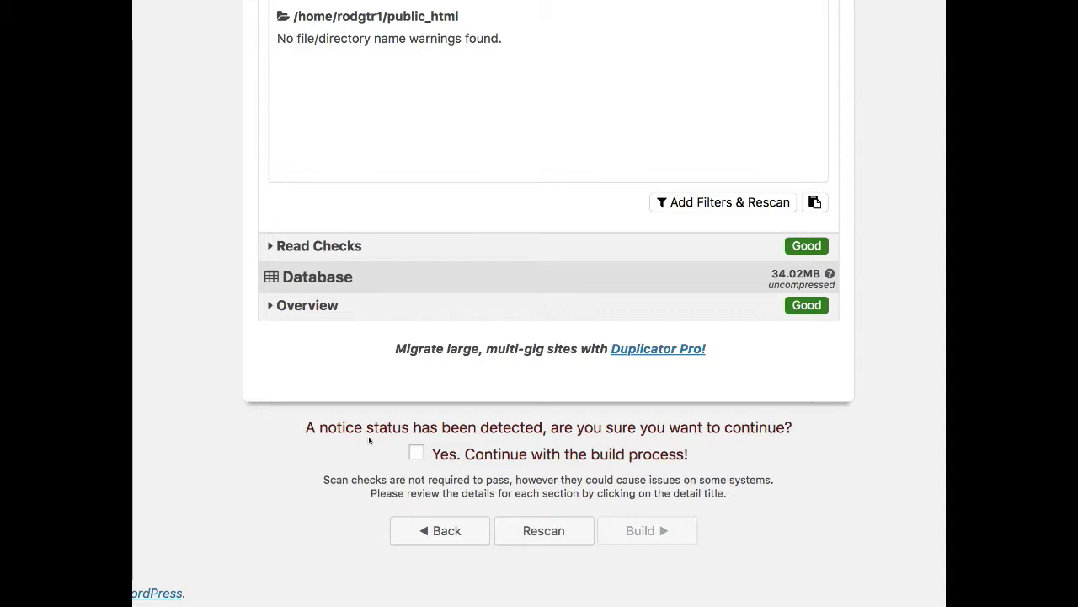
scroll(545, 429, up, 15)
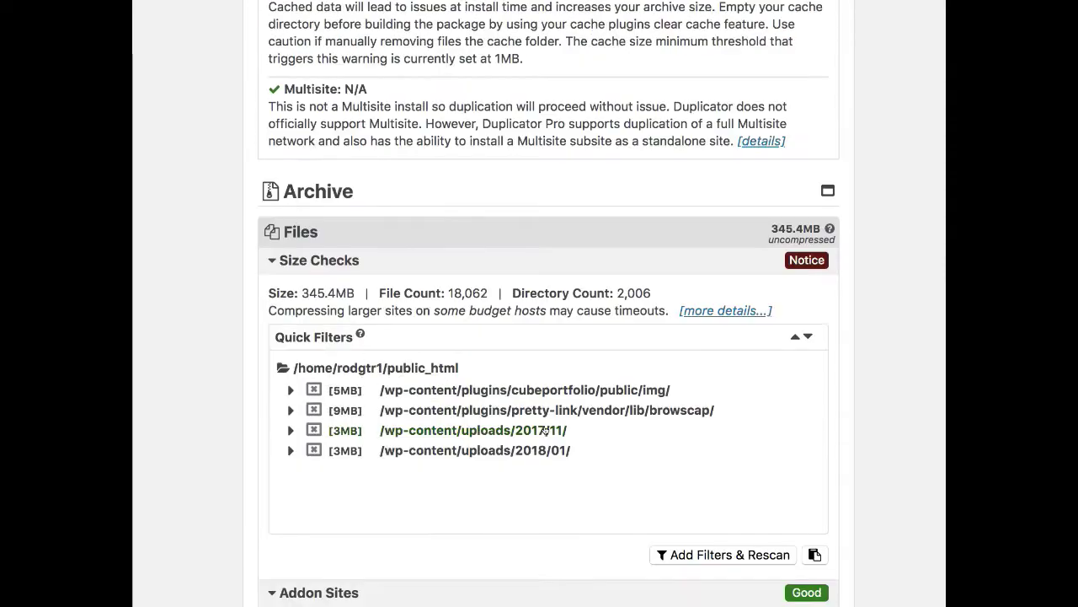
scroll(428, 402, down, 2)
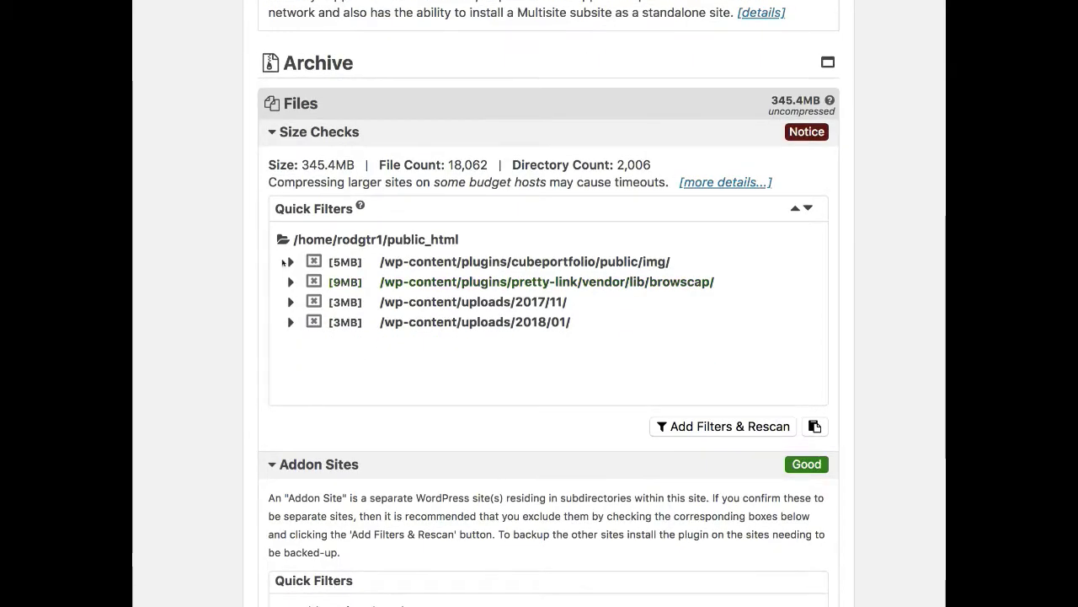
- Inspect a large-folder row, then tick 'Yes. Continue with the build process!'
click(287, 262)
click(288, 262)
scroll(325, 401, down, 10)
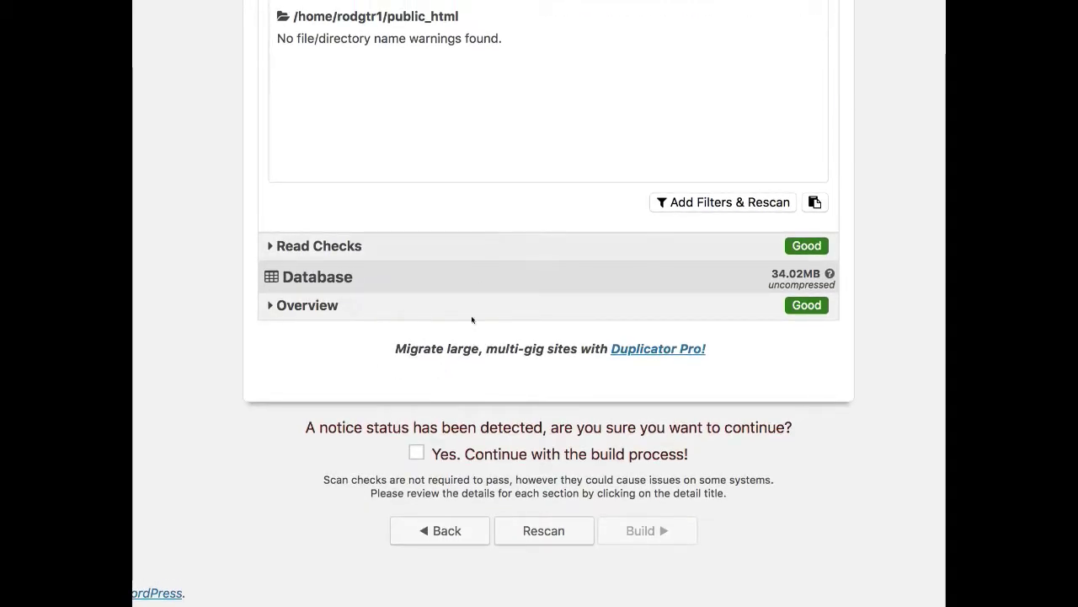
click(415, 453)
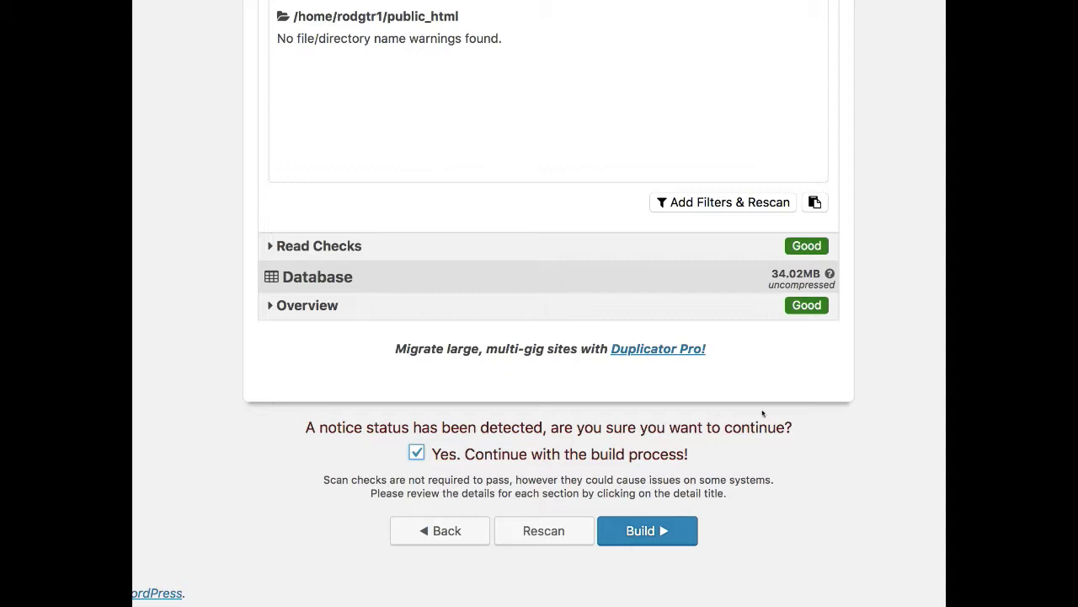
- Build the Duplicator package, a 223.65MB archive, and save installer.php to the Desktop
click(642, 530)
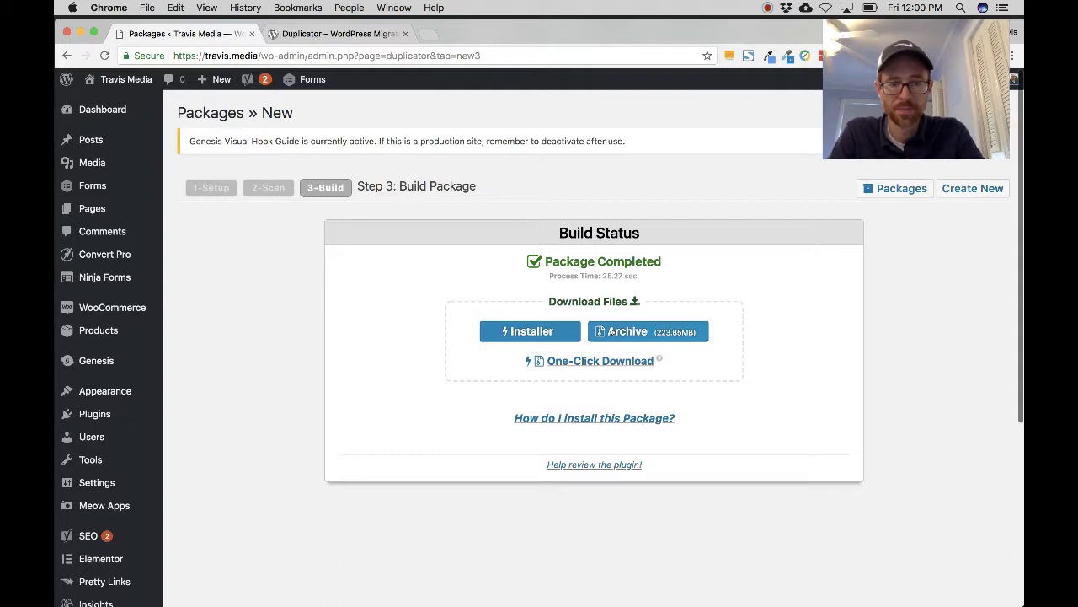
click(600, 361)
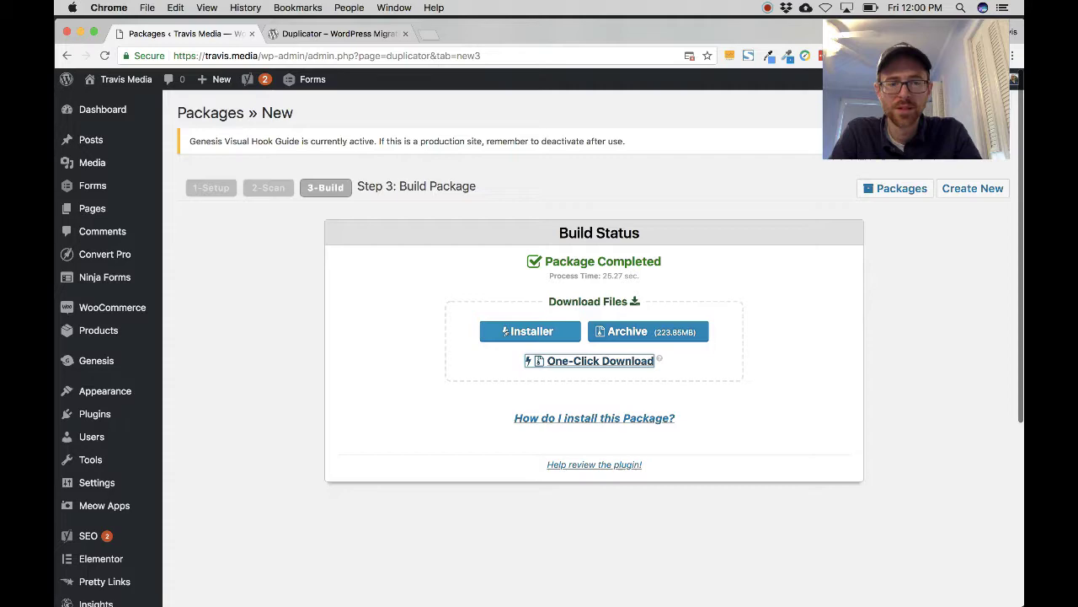
click(531, 331)
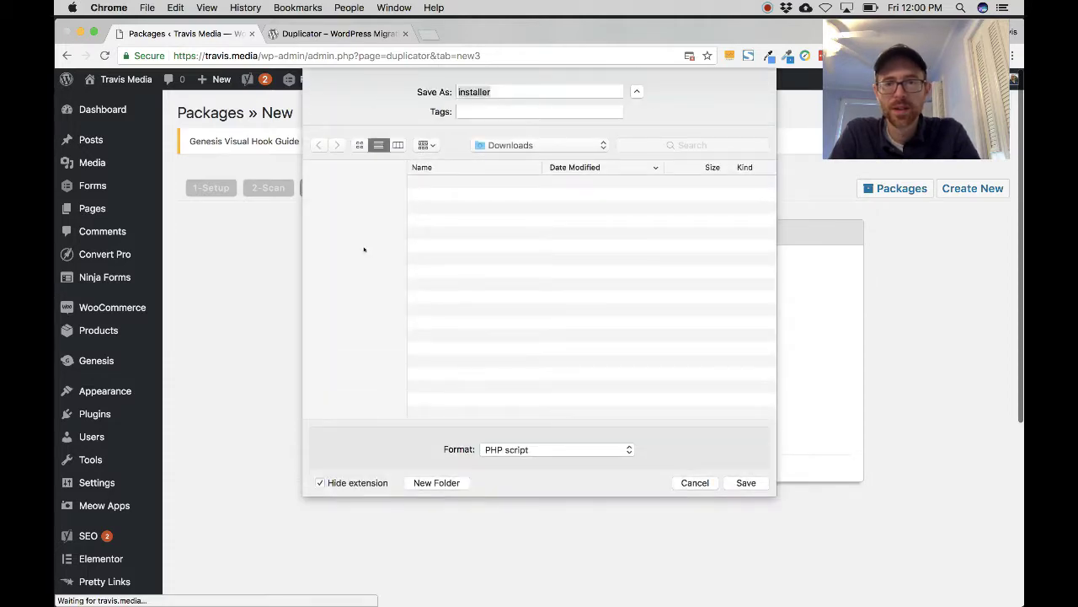
click(360, 253)
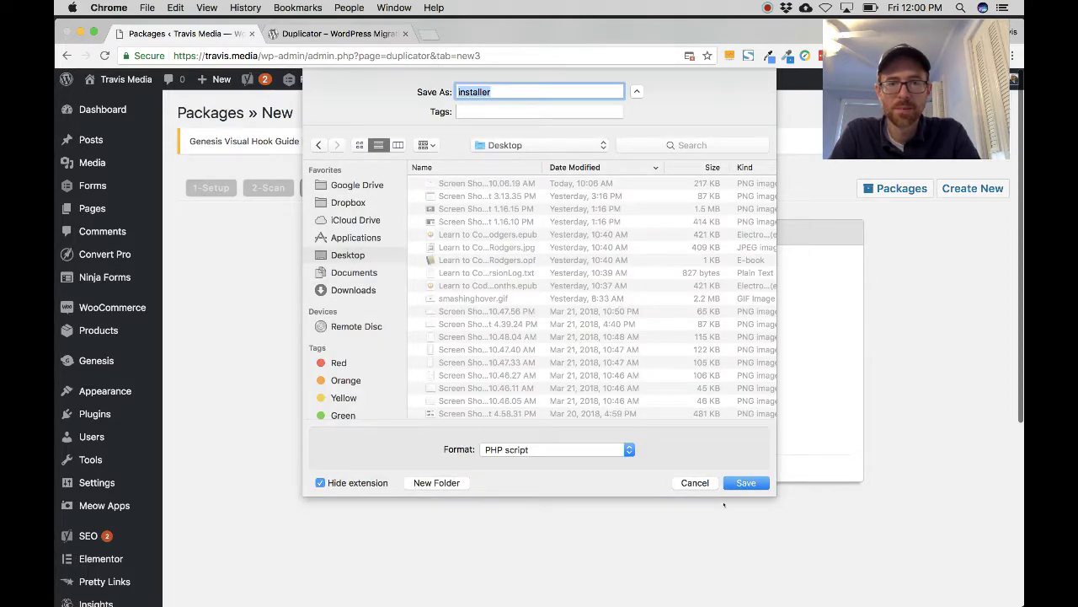
click(741, 483)
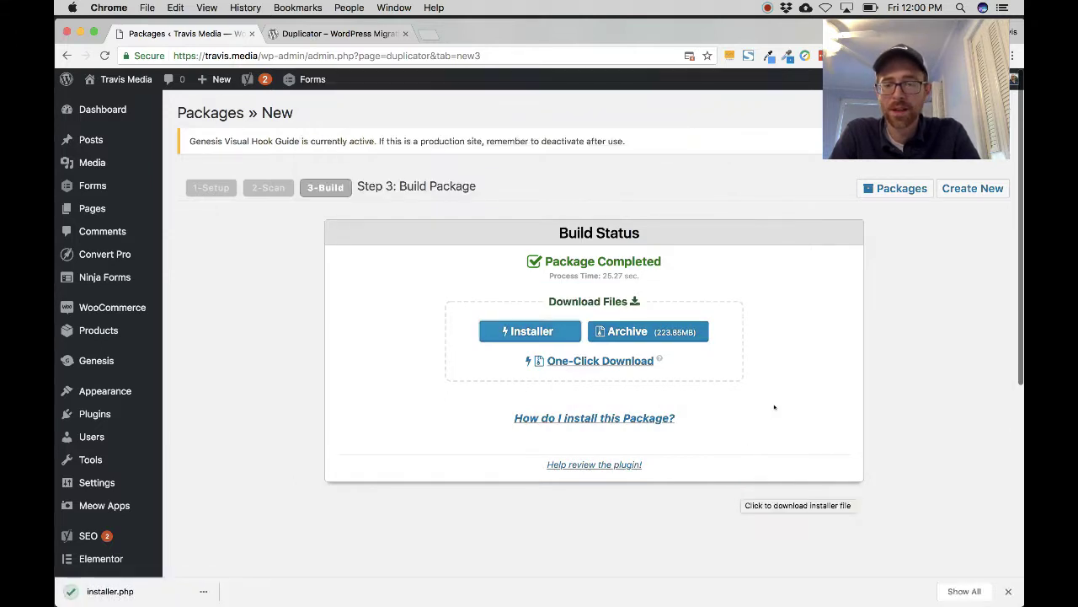
- Download the package's 223.65MB zip archive and save it to the Desktop
click(678, 331)
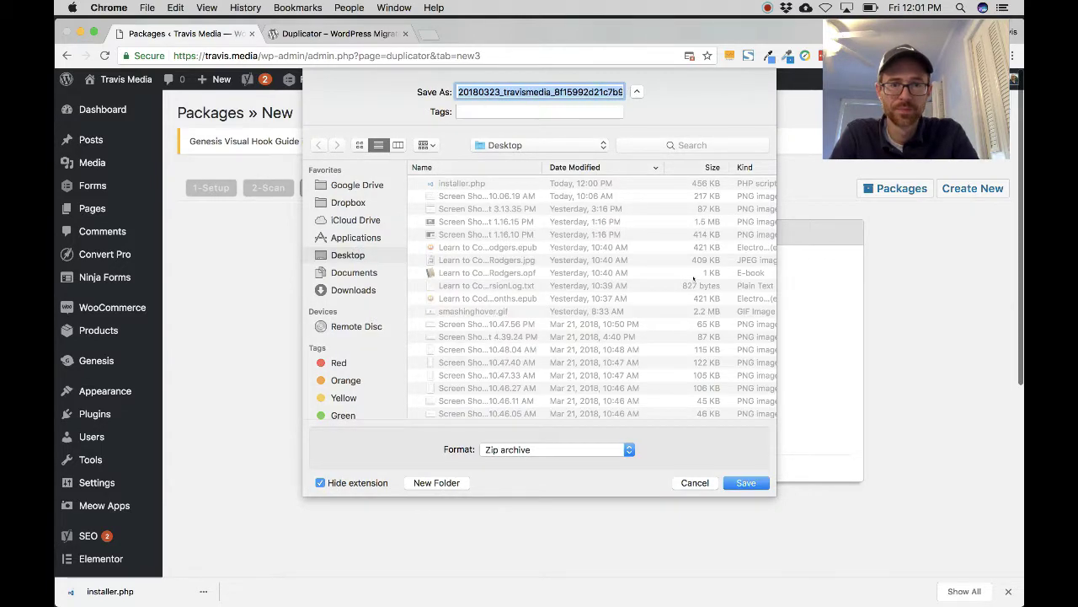
click(745, 483)
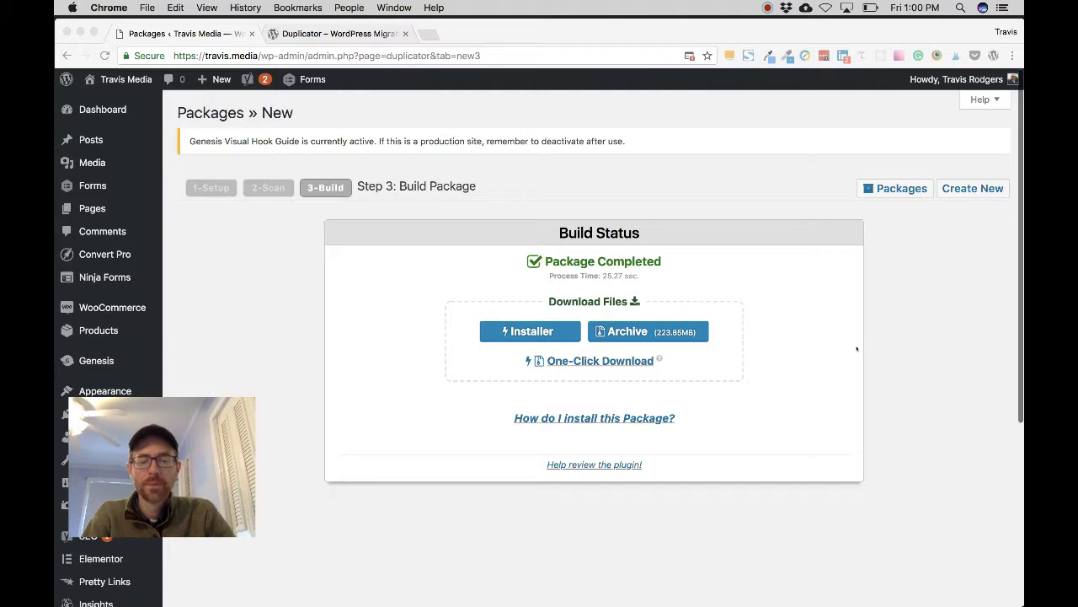
- Launch MAMP by searching 'mamp' in Spotlight
key(super+space)
text(mamp)
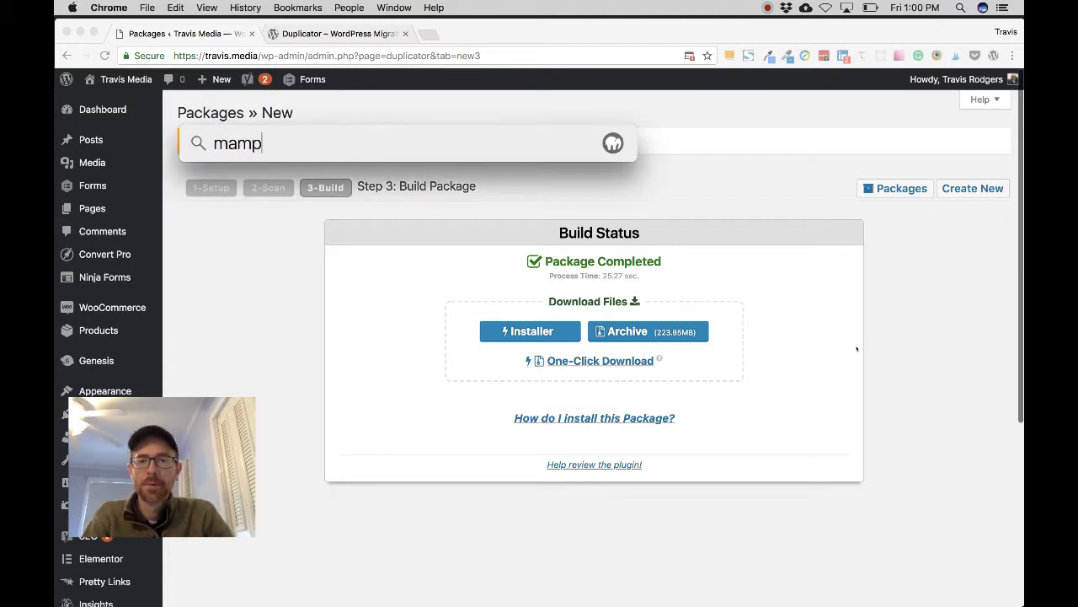
key(Return)
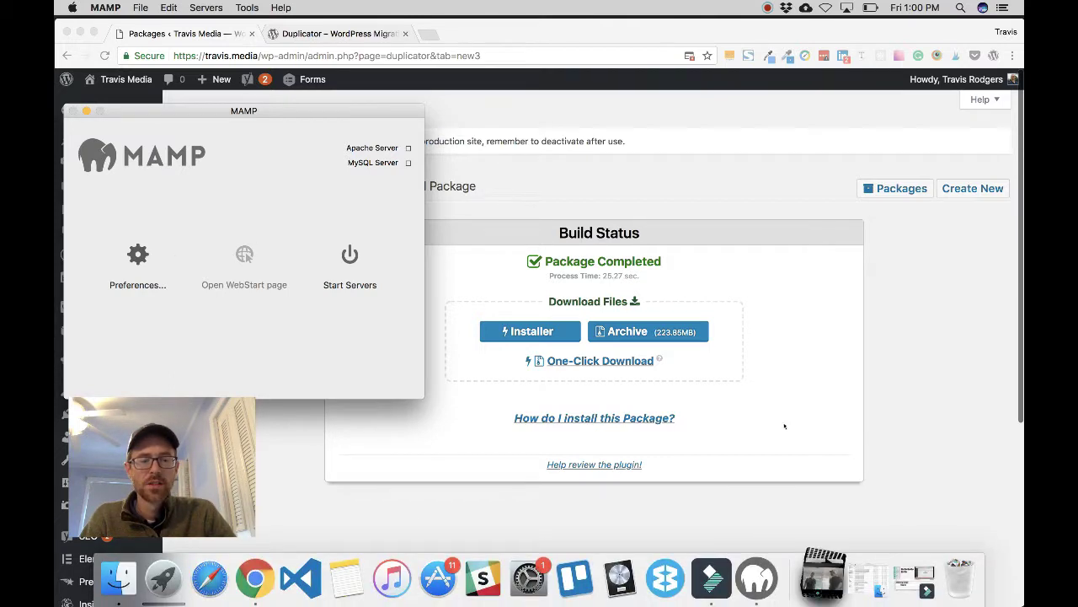
- Dismiss the MAMP 4.4 update notice and open the Downloads folder in Finder
click(814, 600)
click(573, 228)
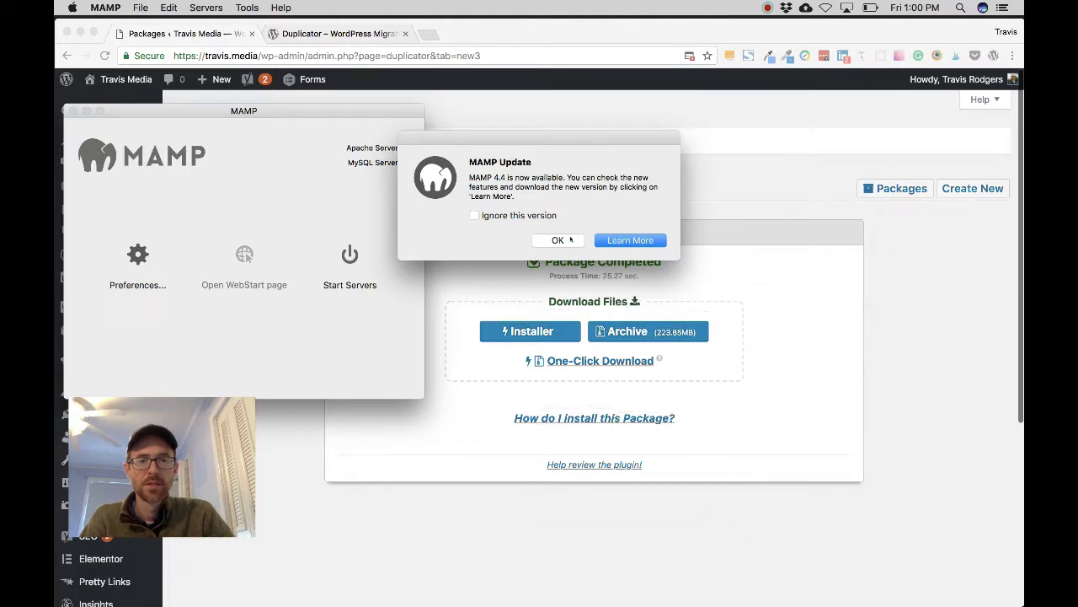
click(558, 240)
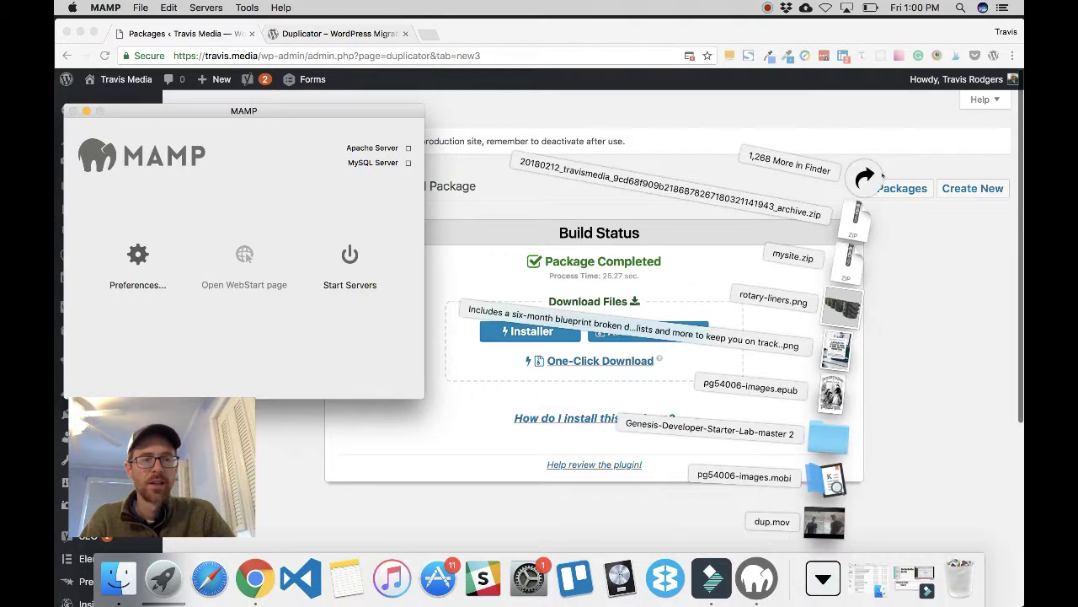
click(794, 161)
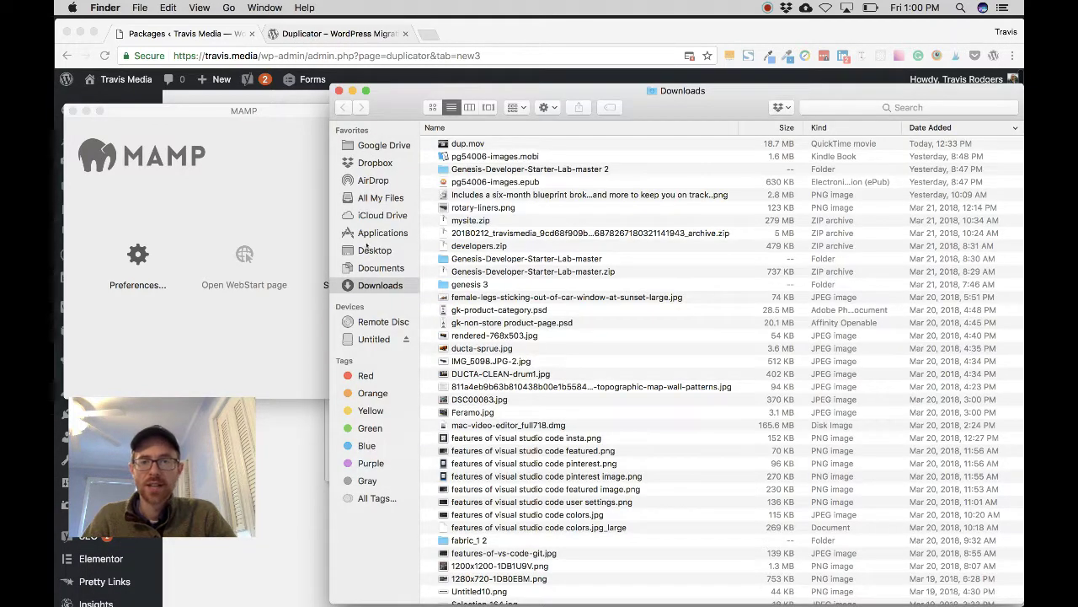
- Switch Finder to the Desktop and locate installer.php and the Duplicator zip archive
click(374, 250)
drag(674, 99, 587, 316)
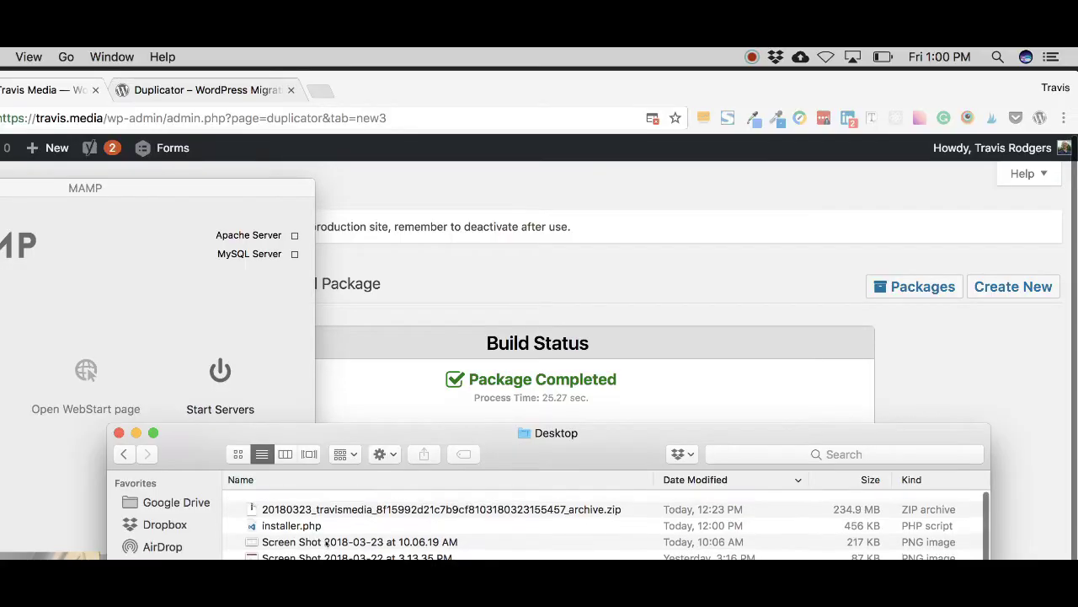
scroll(326, 544, down, 1)
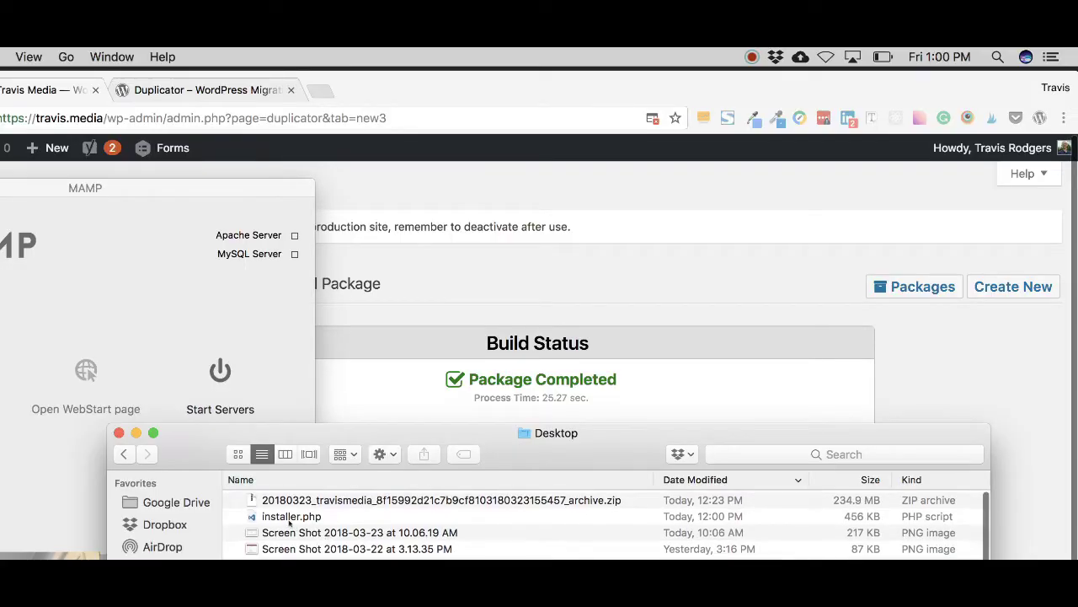
click(290, 516)
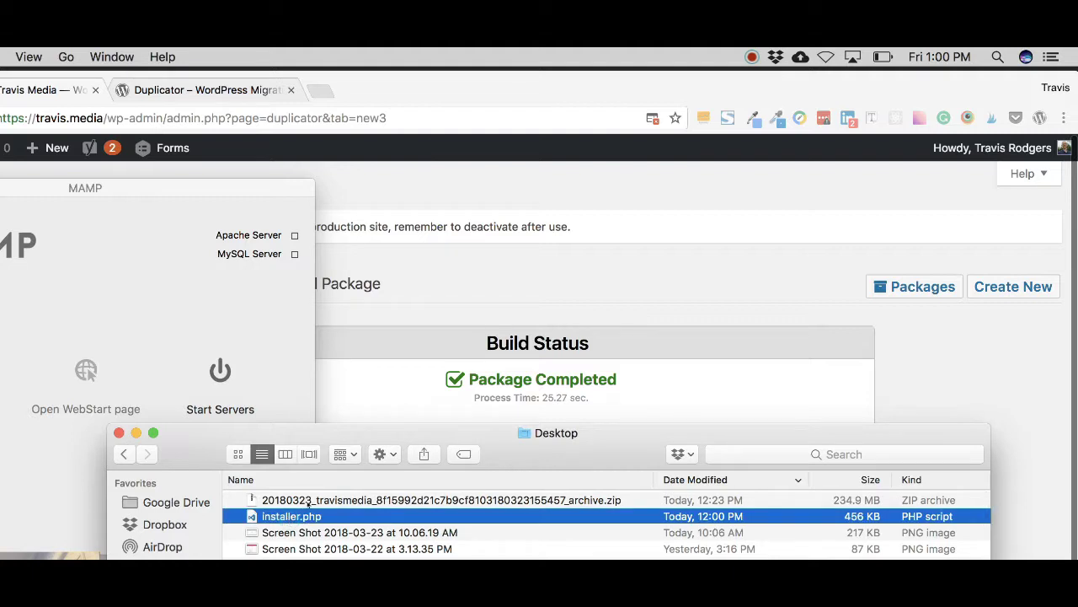
click(324, 501)
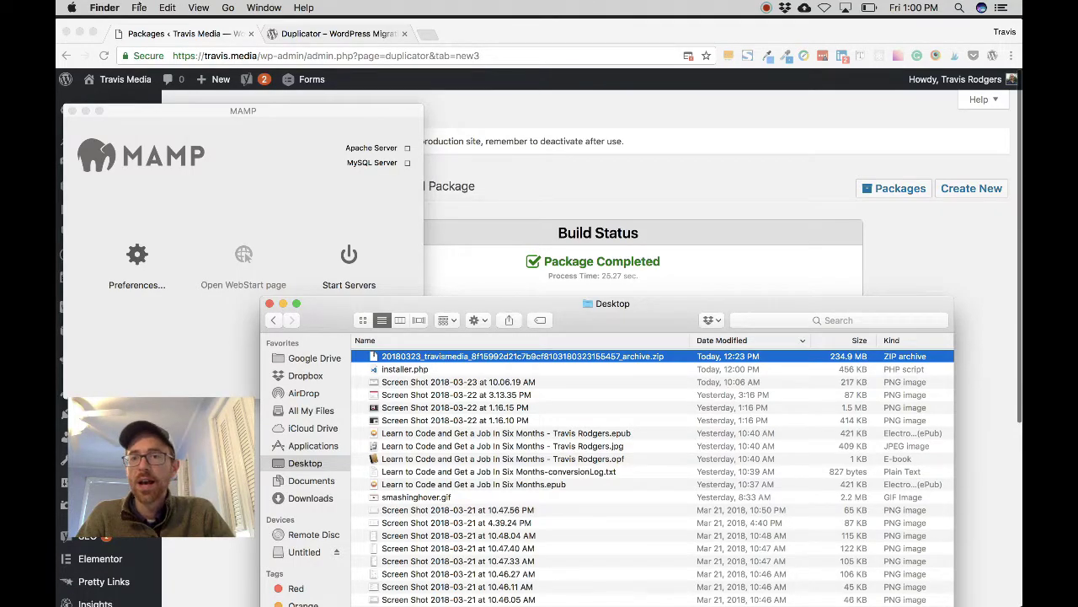
- Create a new Desktop folder named travismedia-local and open it
click(139, 7)
click(169, 36)
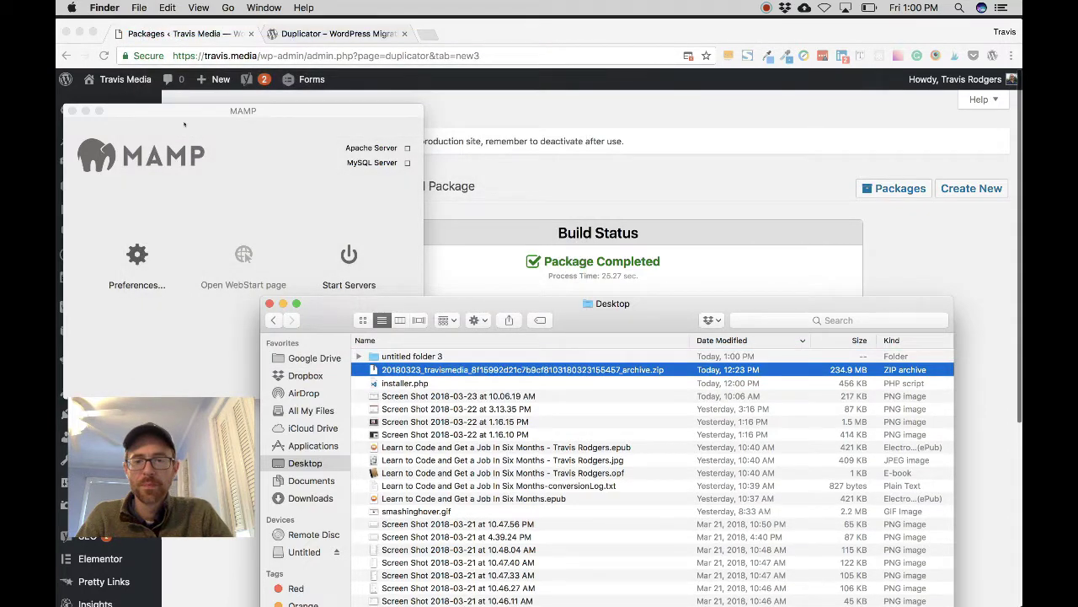
text(travis)
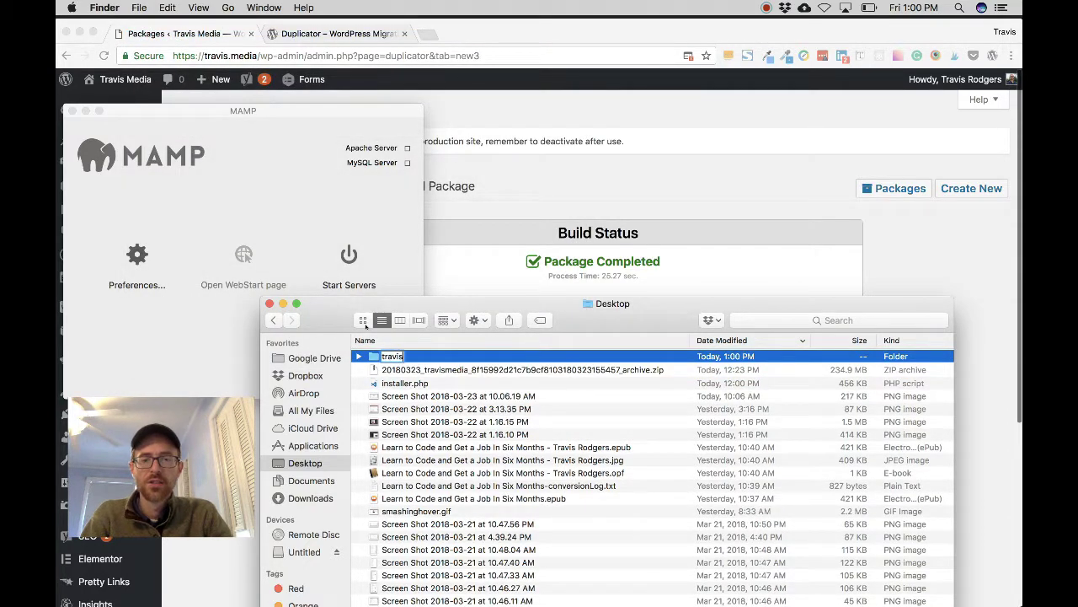
text(media)
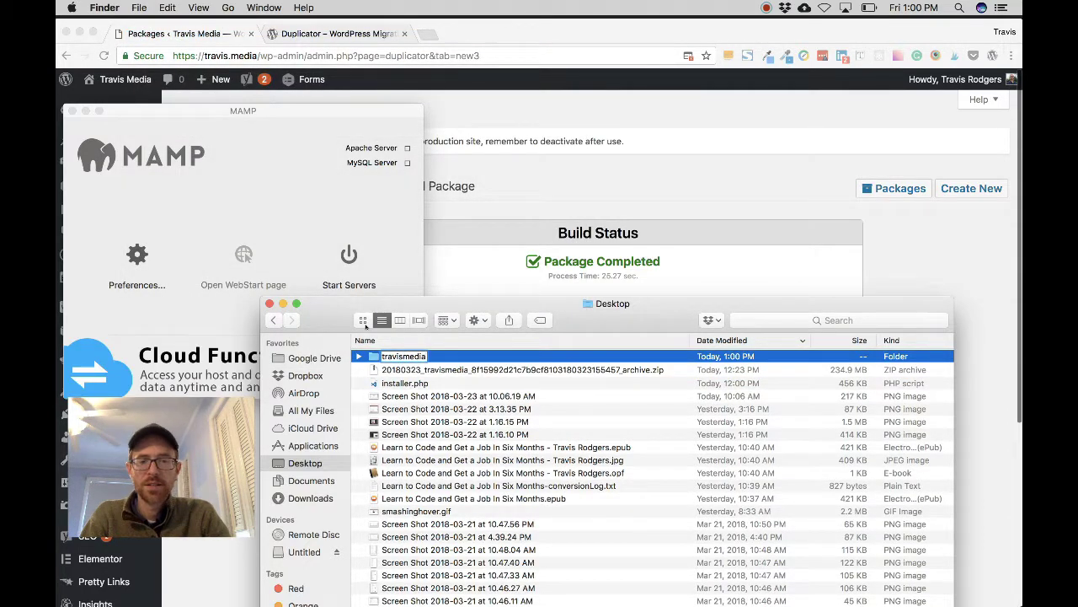
text(-)
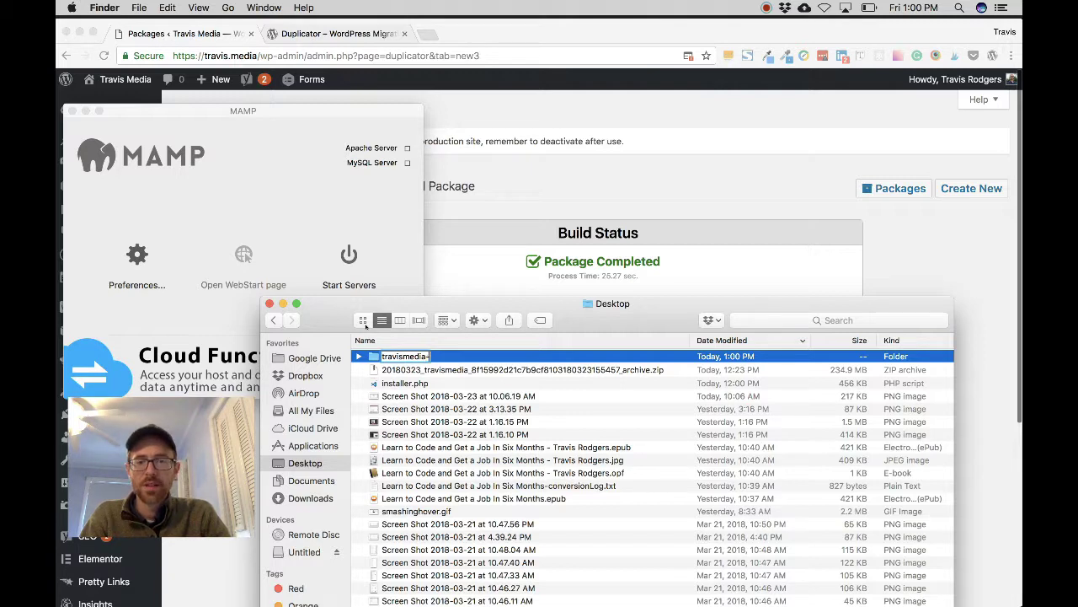
text(local)
key(Return)
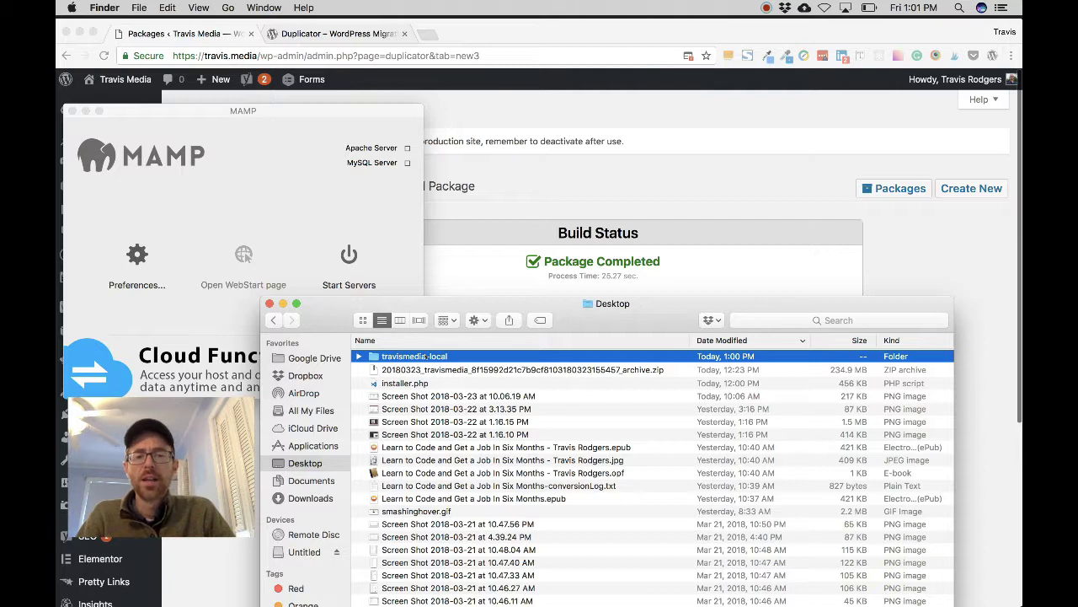
double_click(426, 357)
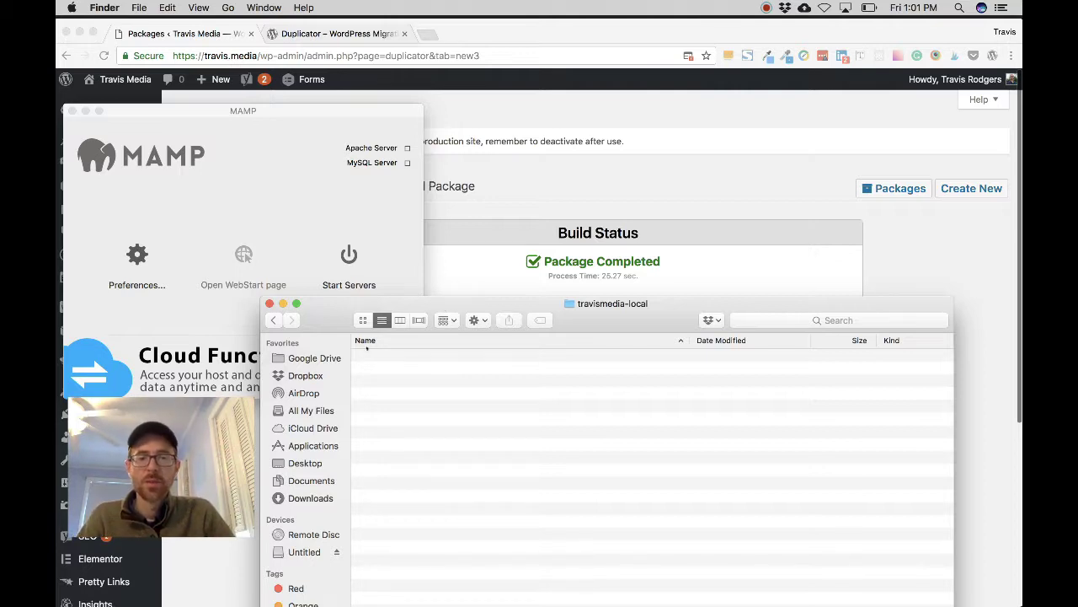
- Move the zip archive and installer.php into travismedia-local, verify them, then return to the Desktop
key(super+bracketleft)
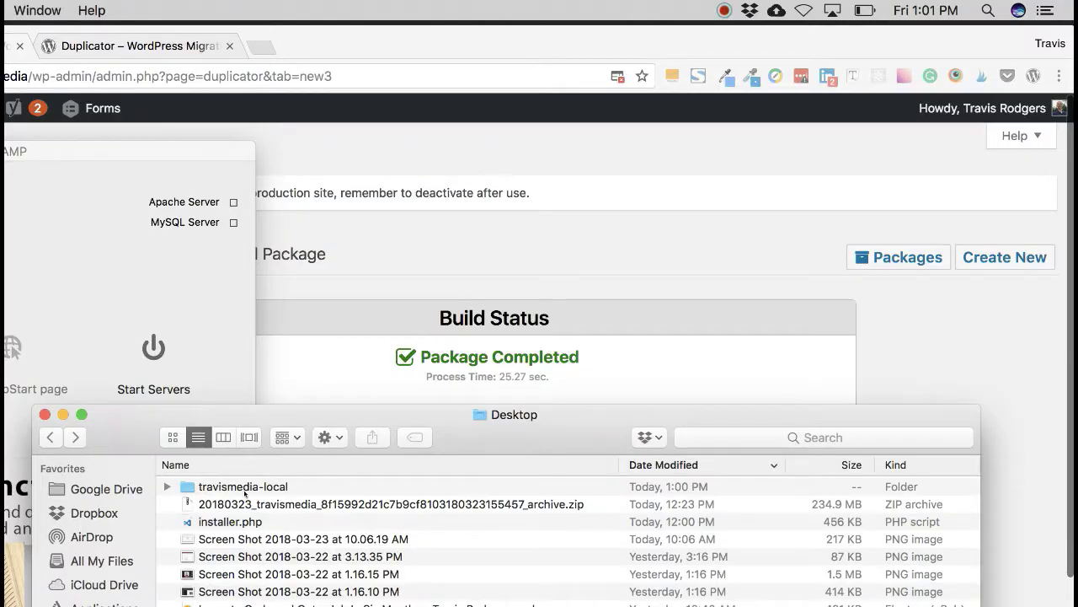
click(392, 356)
click(428, 369)
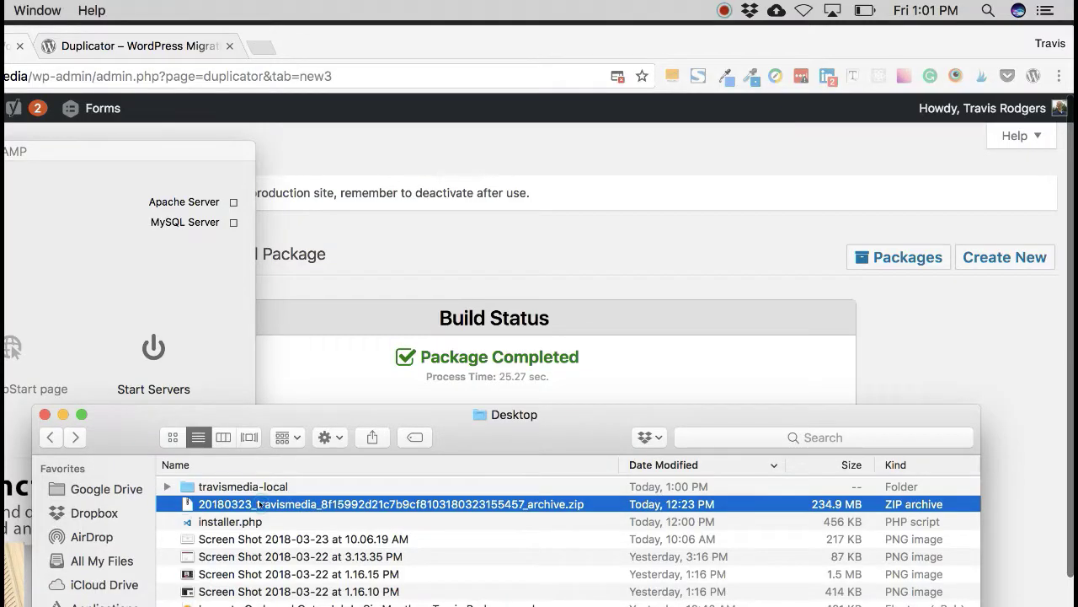
click(253, 522)
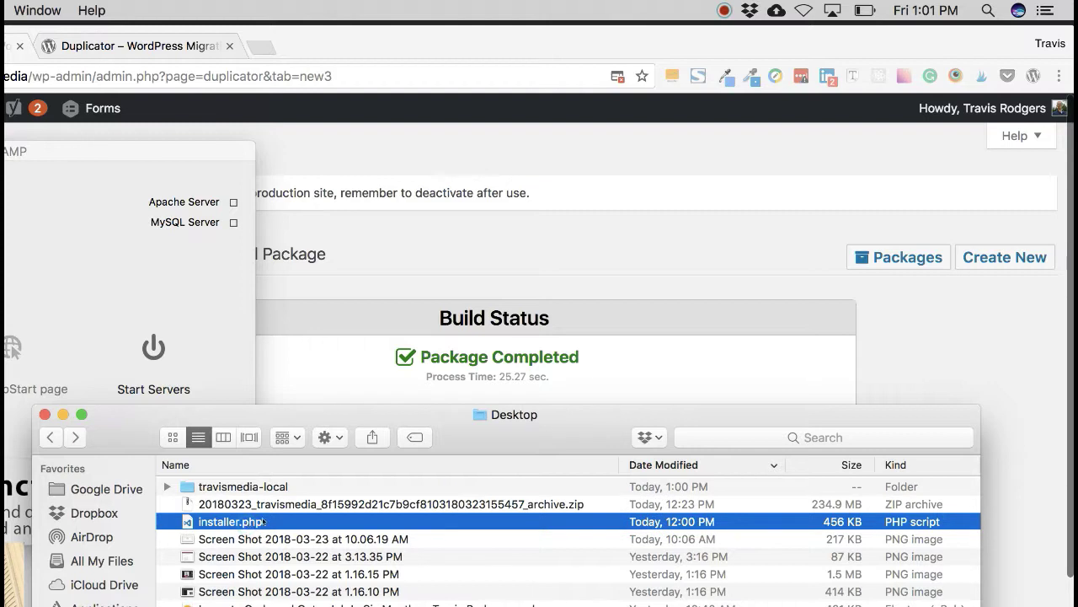
super+click(281, 502)
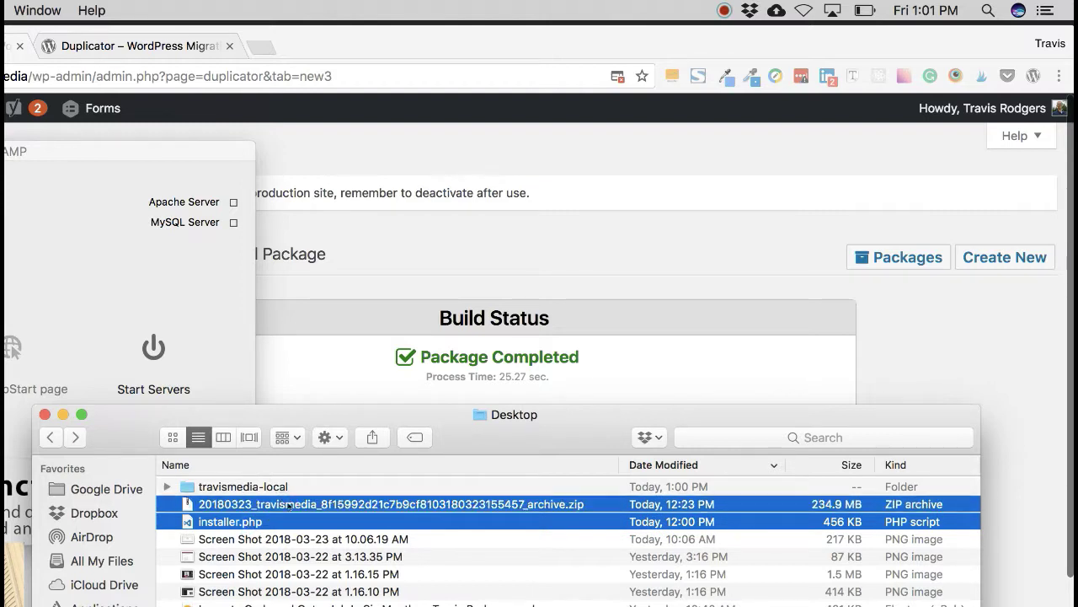
drag(287, 504, 270, 487)
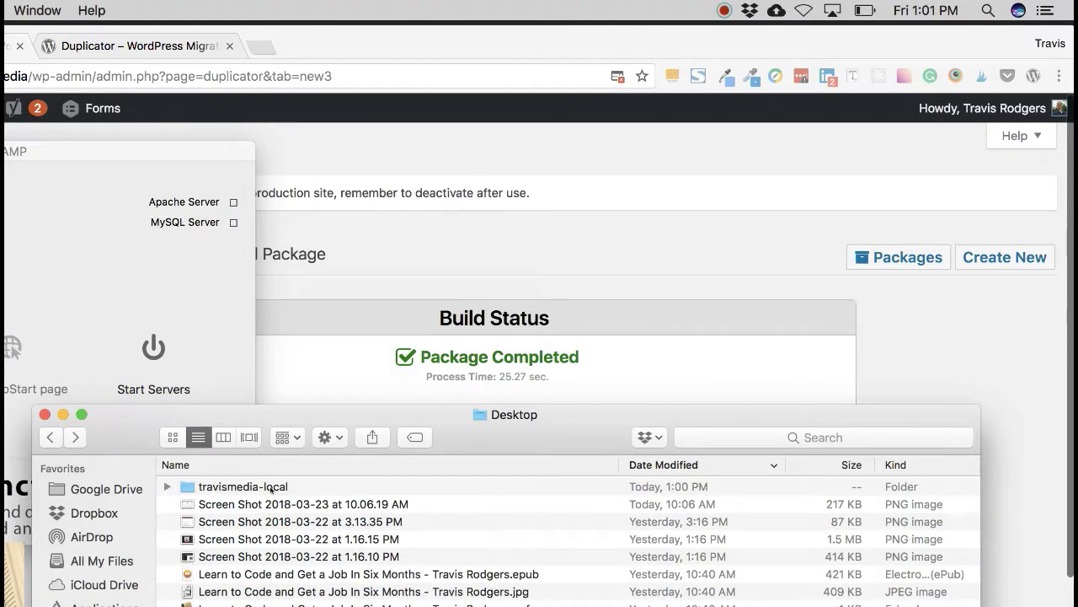
double_click(269, 487)
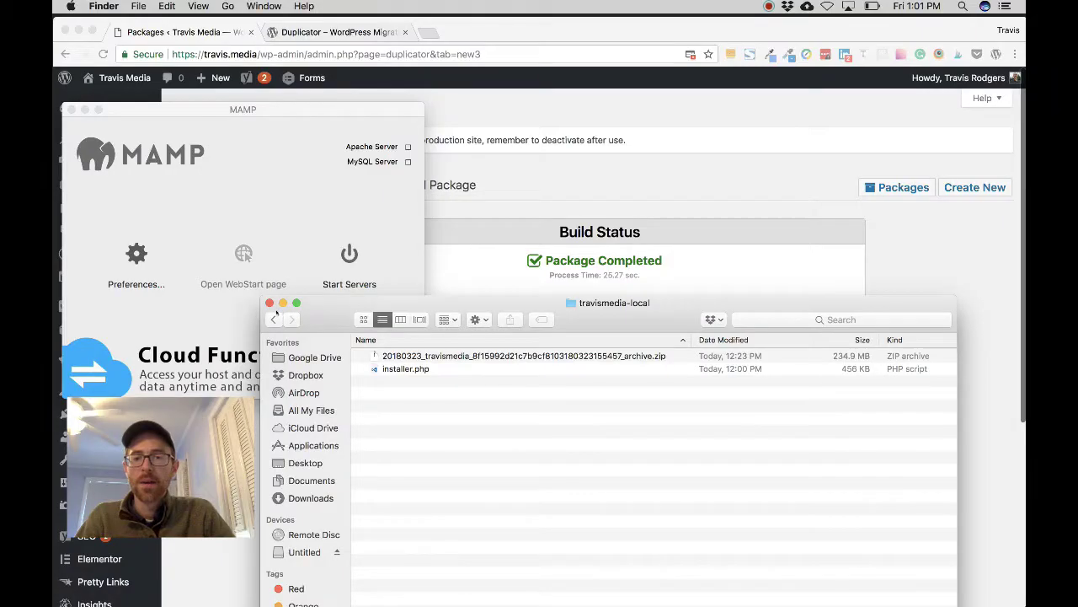
click(273, 320)
- In MAMP Preferences > Web Server, set the Document Root to Desktop/travismedia-local and confirm with OK
click(262, 202)
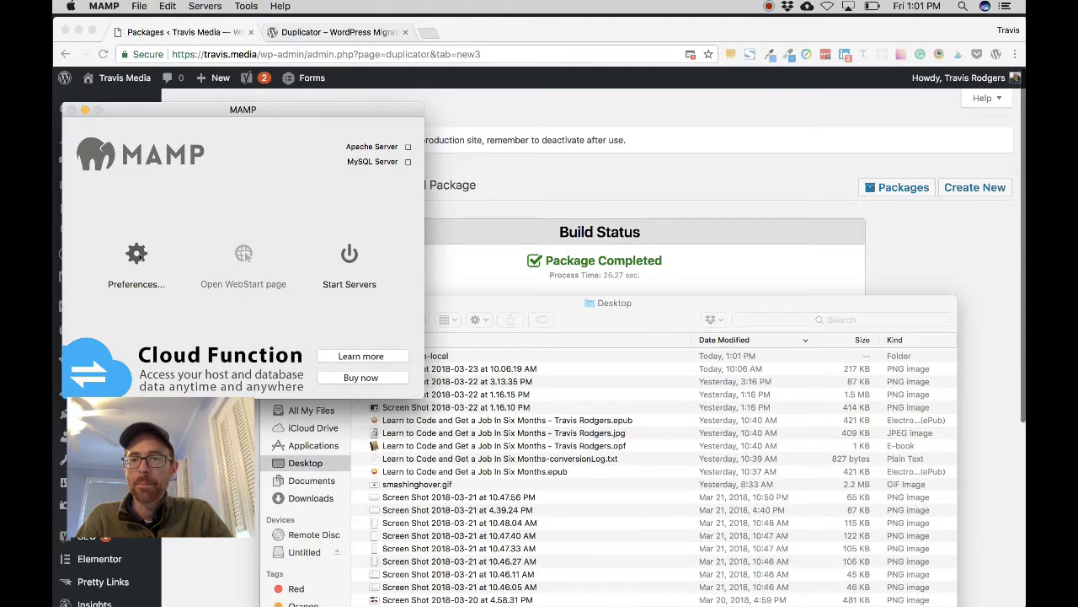
click(137, 253)
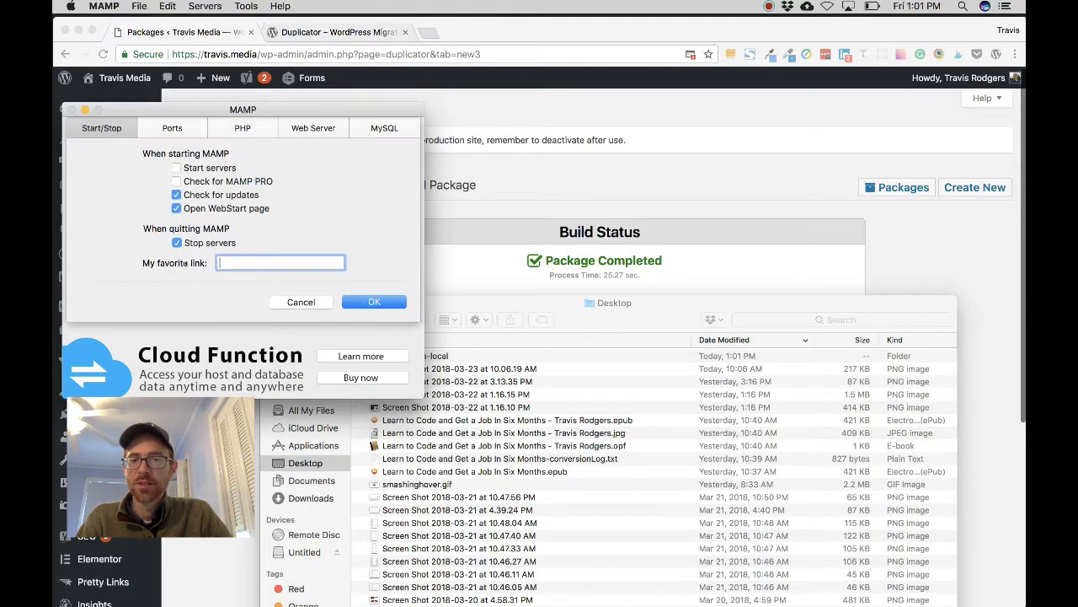
click(298, 128)
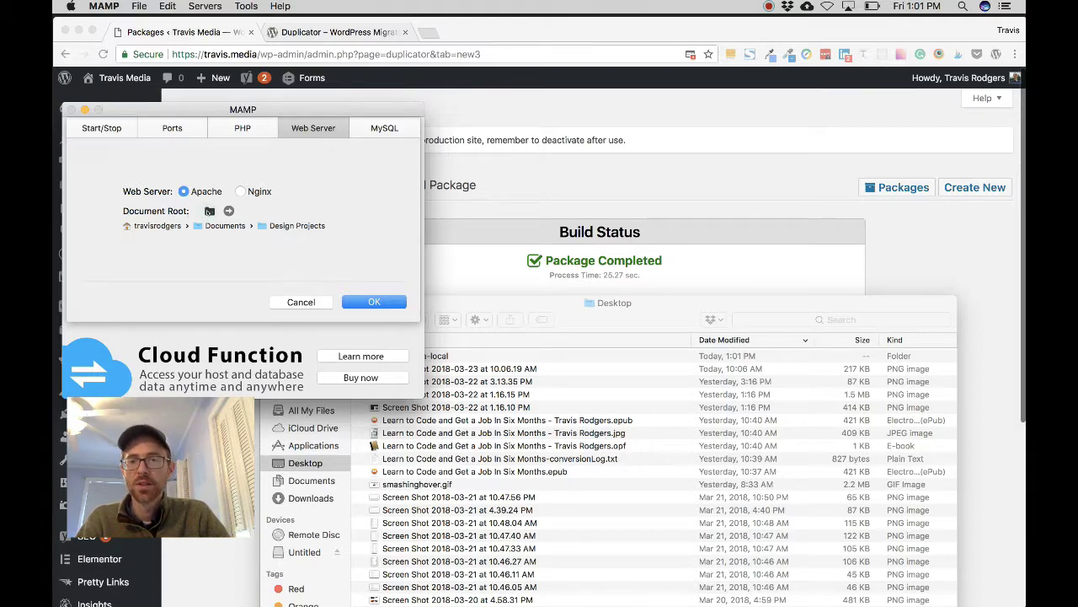
click(210, 211)
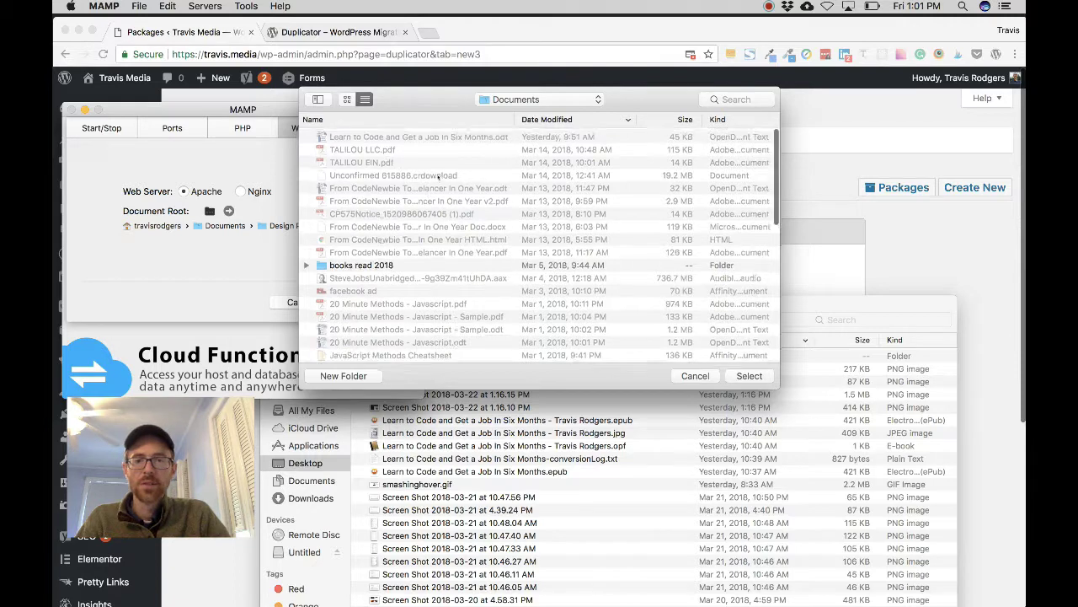
click(535, 100)
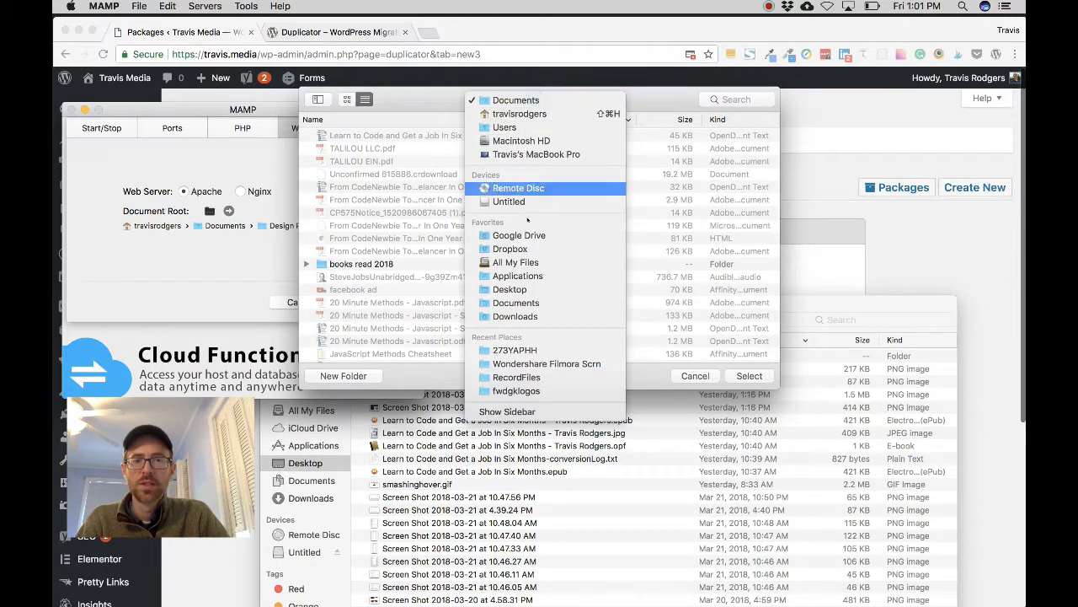
click(524, 290)
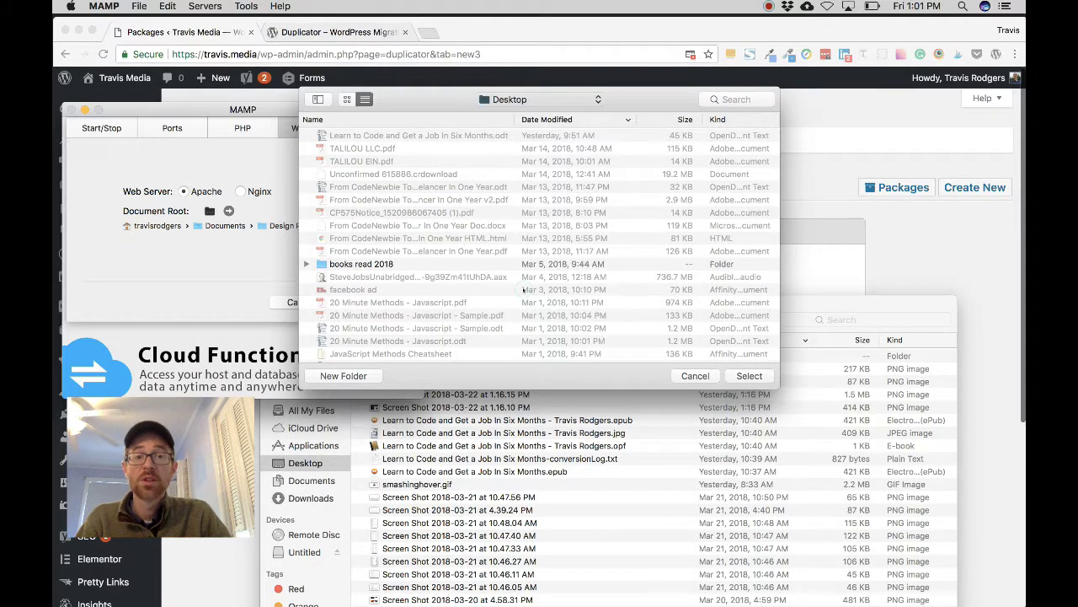
click(356, 135)
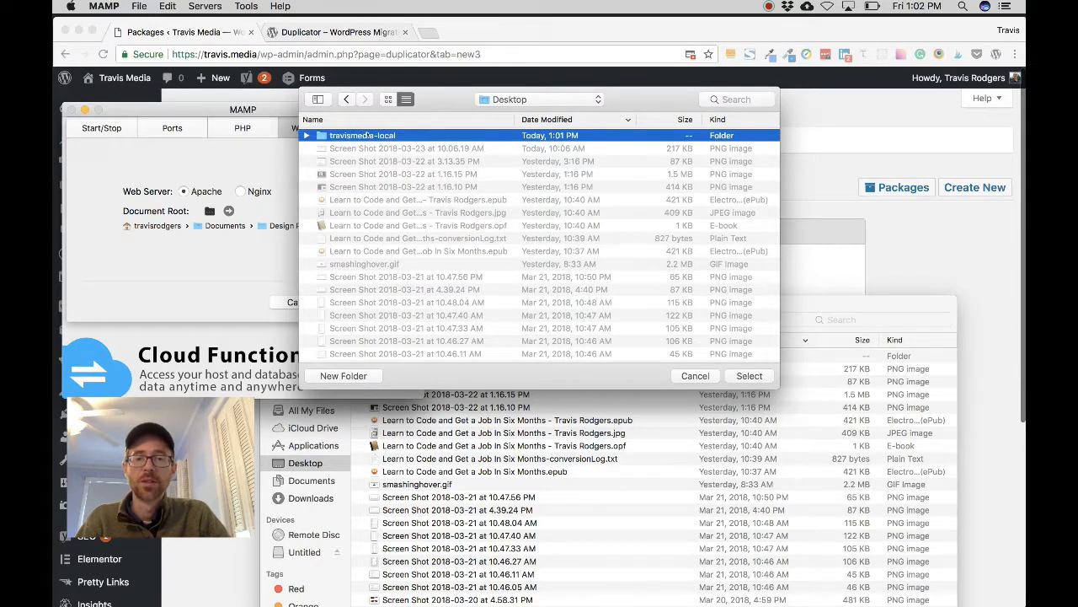
double_click(365, 135)
click(749, 376)
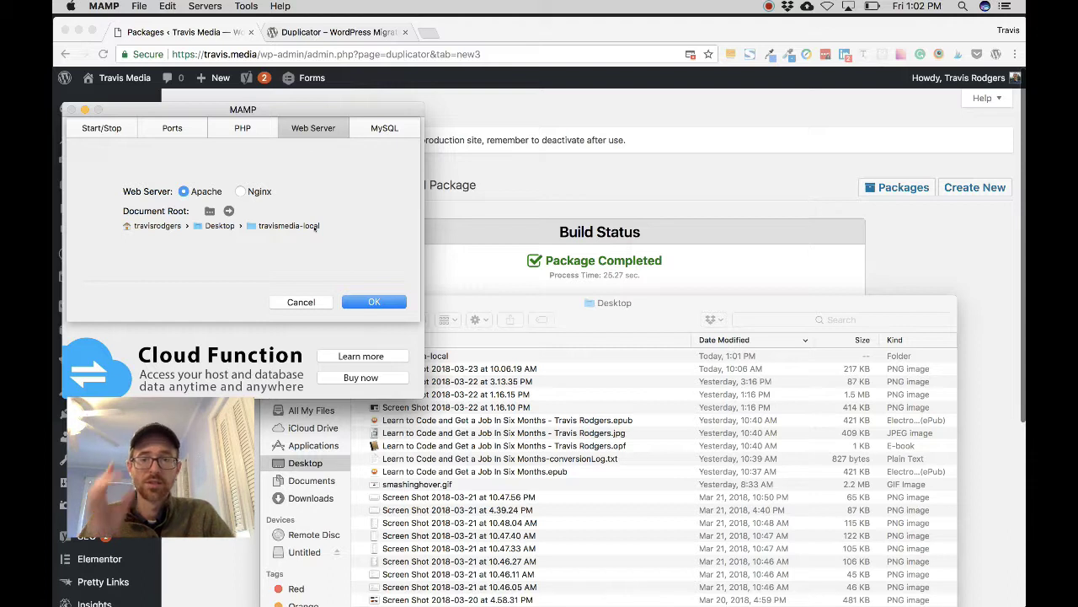
click(352, 302)
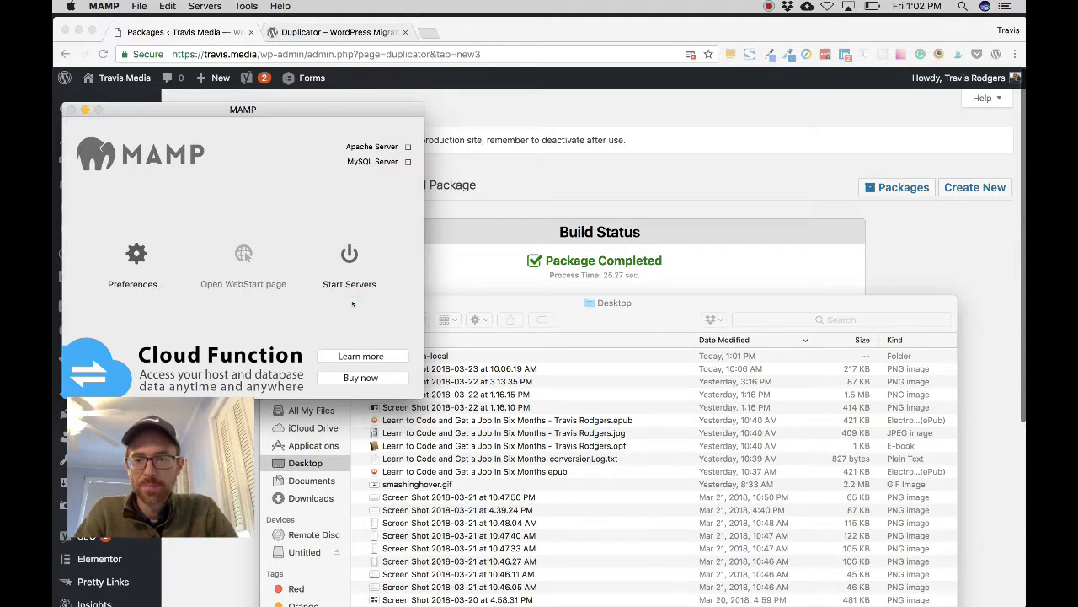
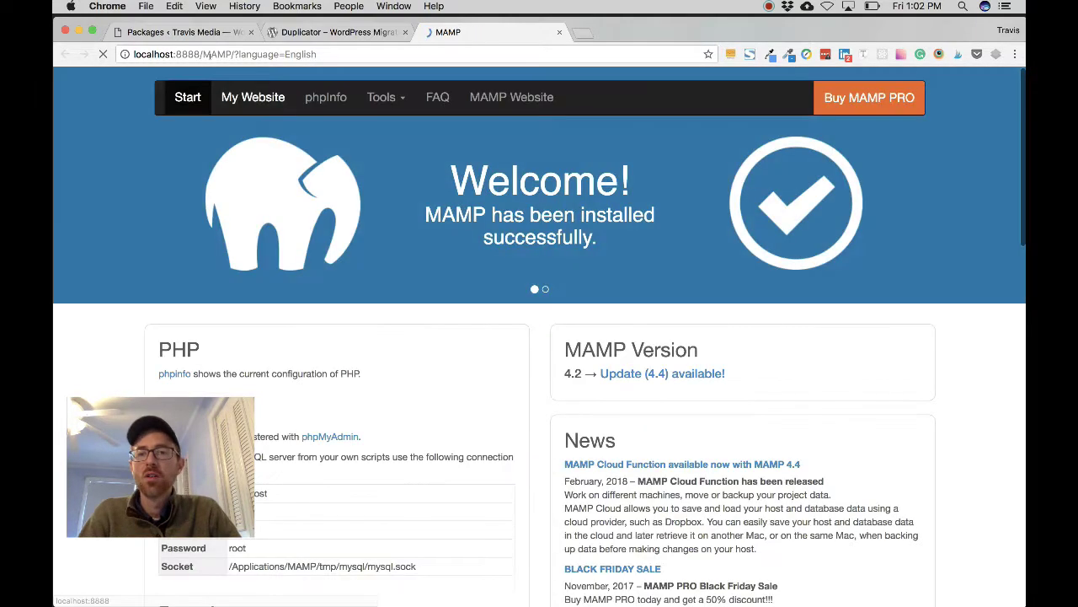
- Replace the MAMP/?language=English part of the address with installer.php and load localhost:8888/installer.php
click(208, 54)
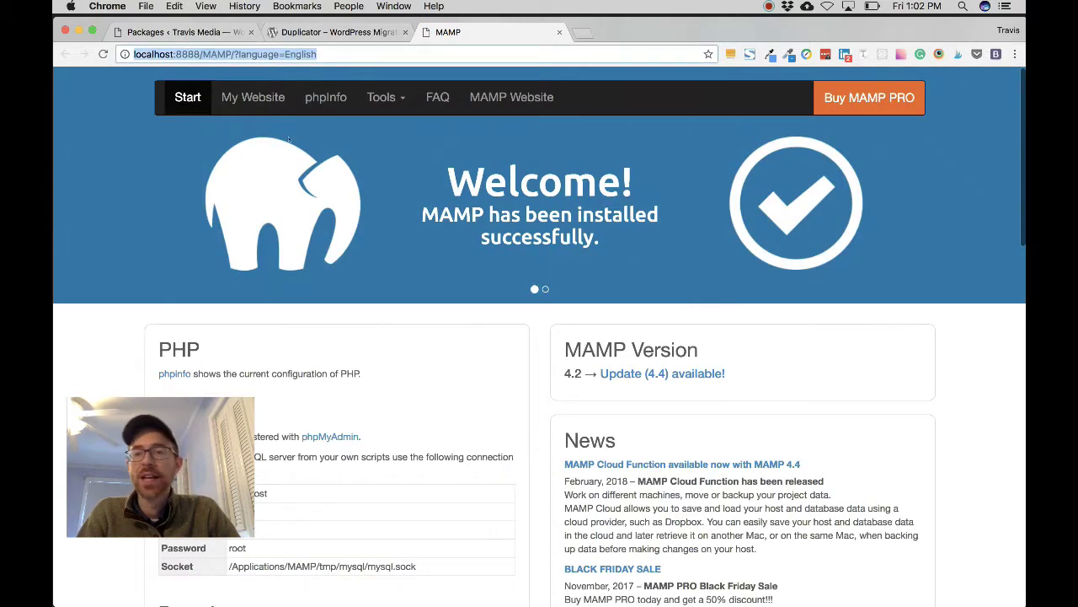
click(262, 54)
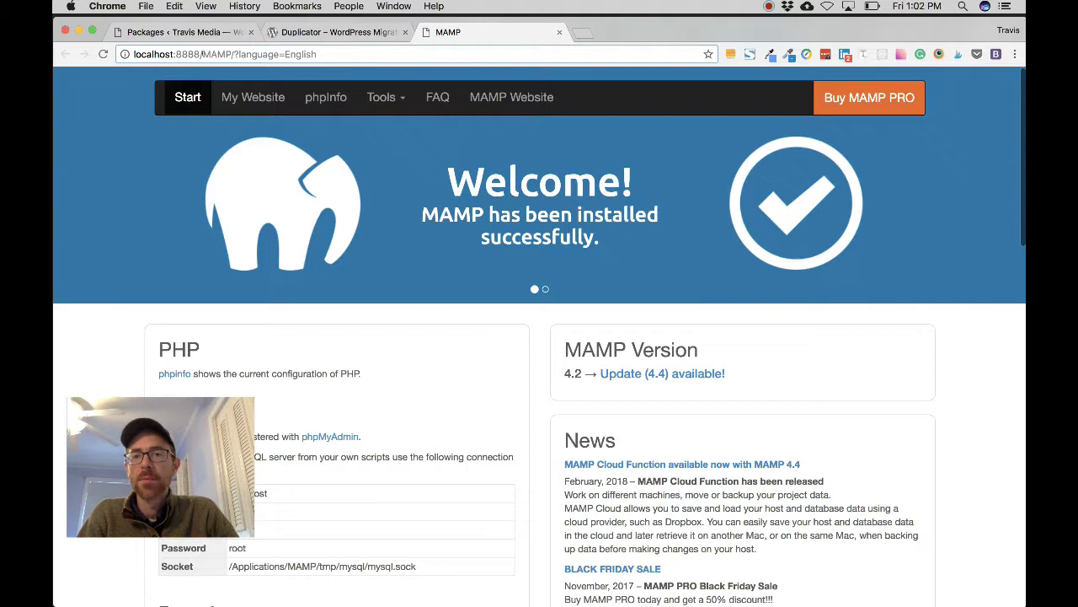
drag(202, 54, 358, 54)
key(BackSpace)
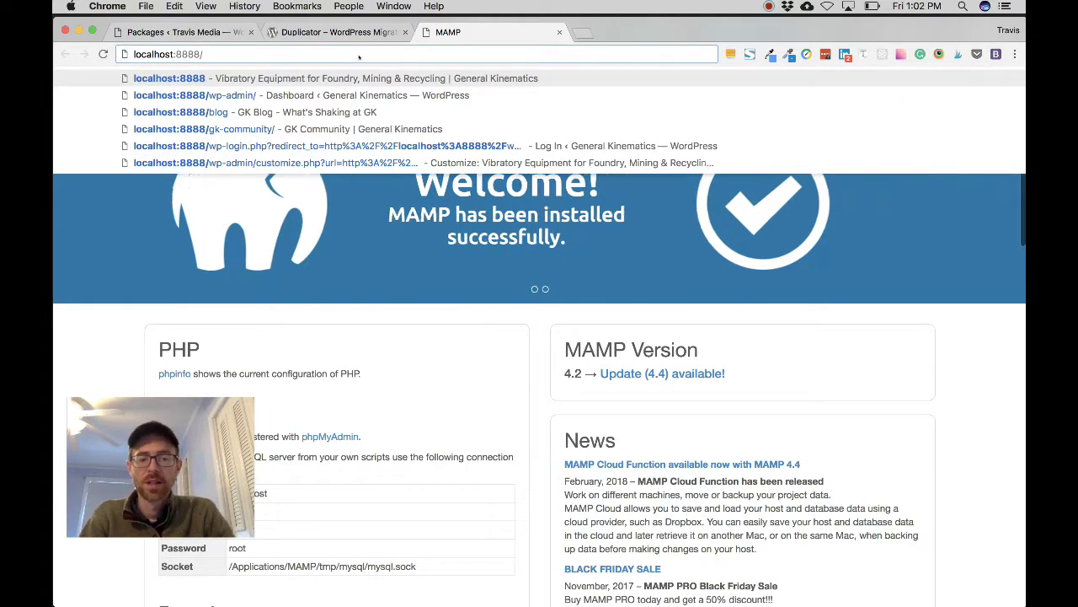
text(installer.php)
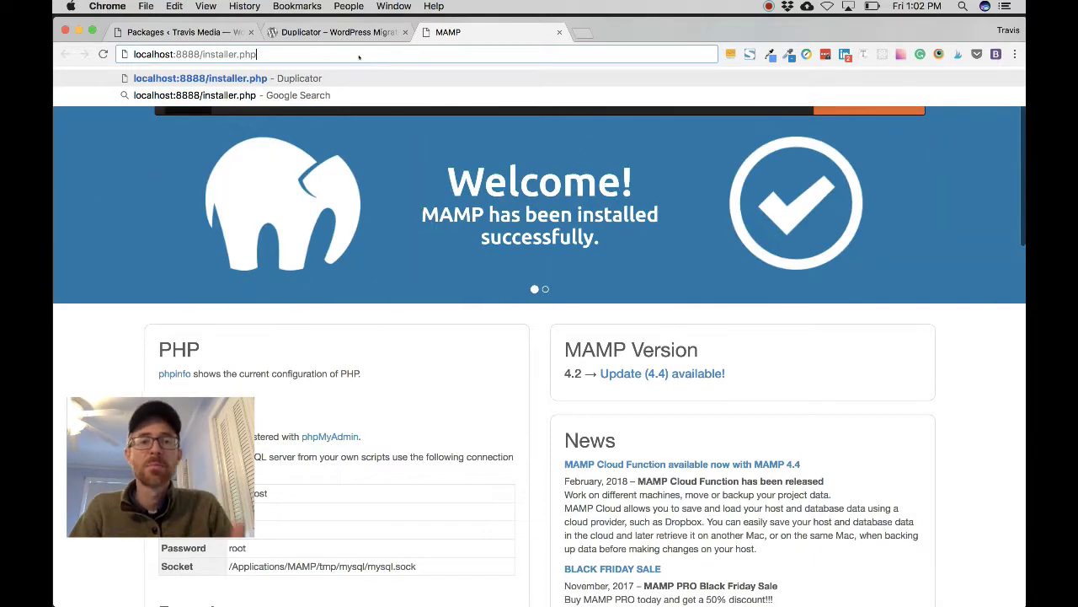
key(Return)
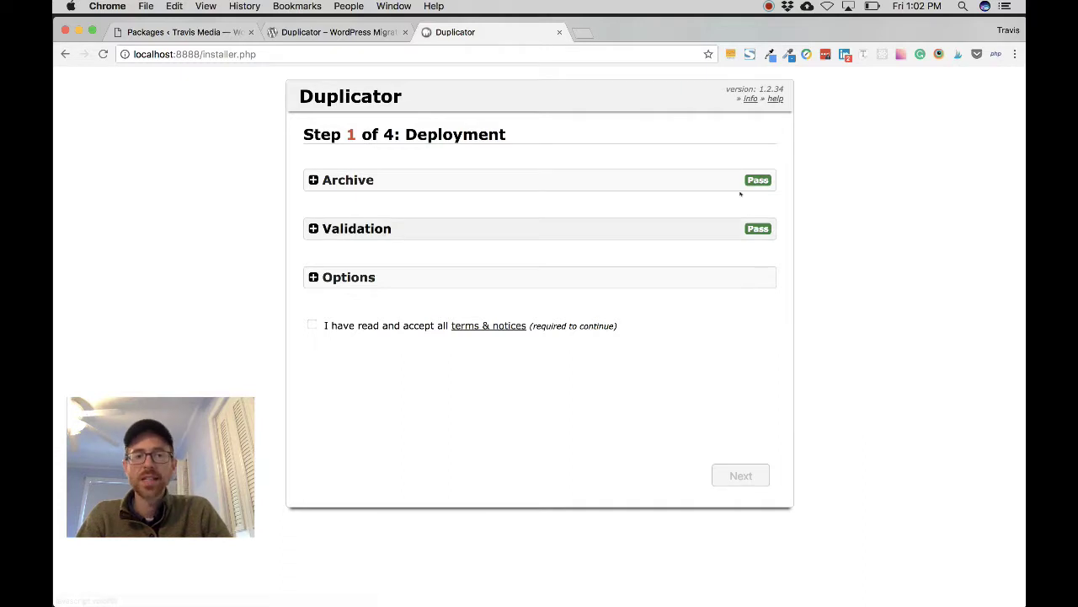
- Accept the terms and notices on Step 1 and run the deployment
click(357, 277)
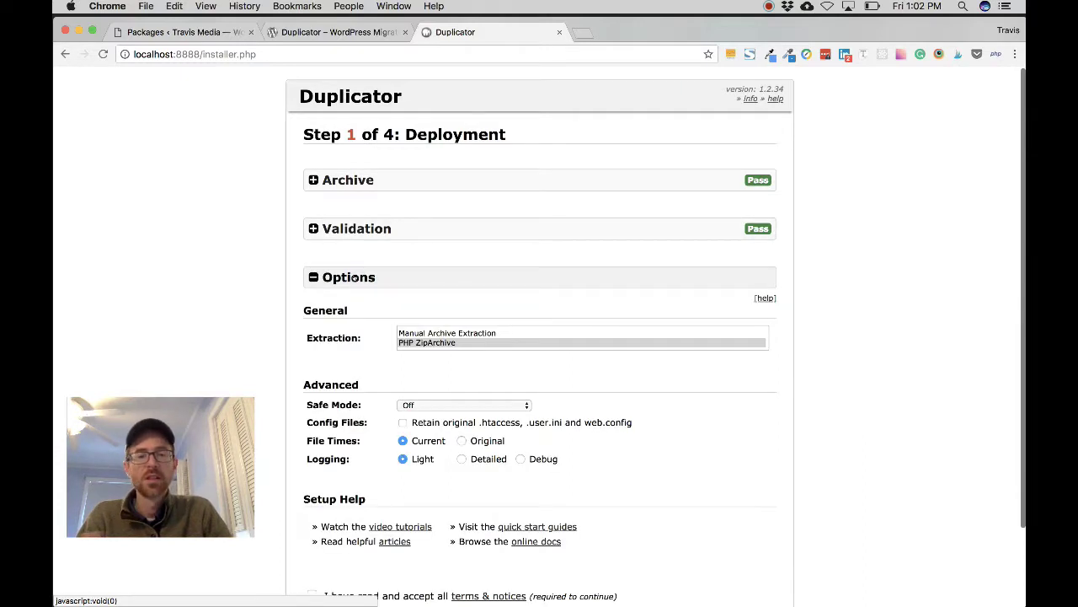
click(357, 277)
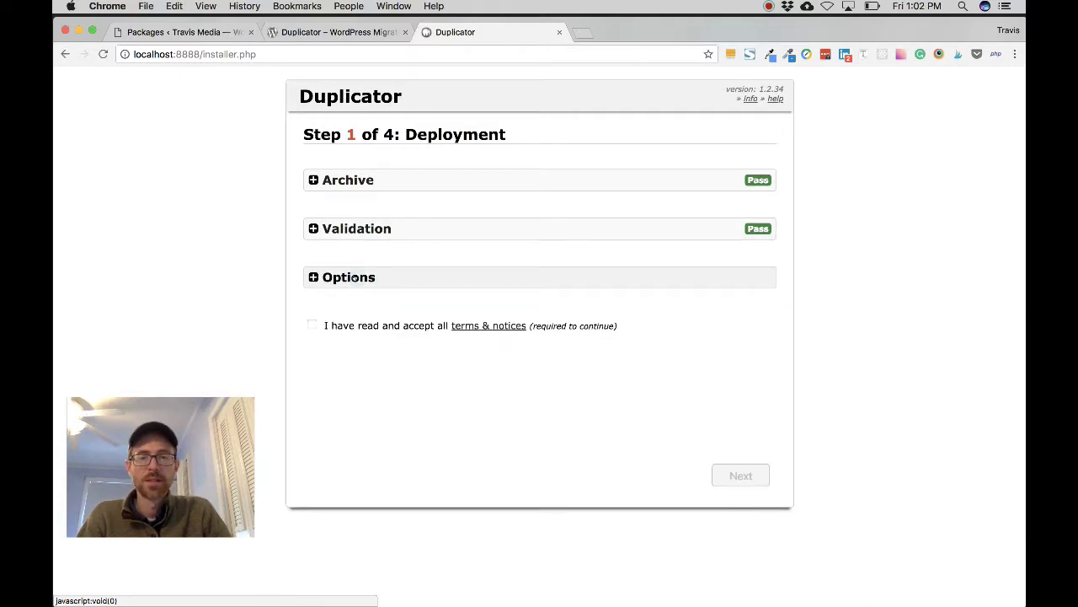
click(312, 326)
click(731, 473)
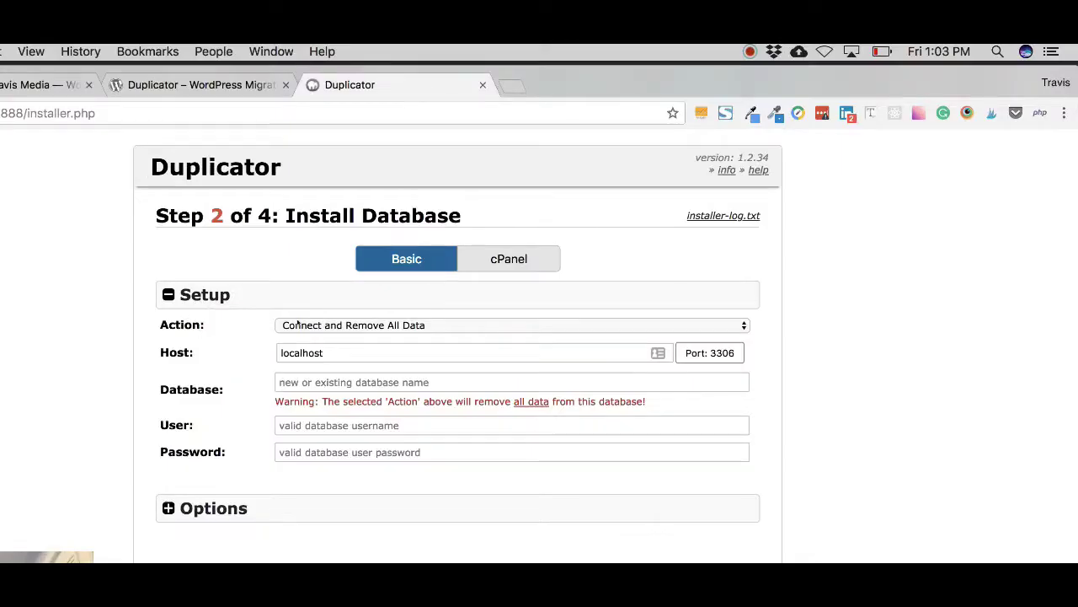
- Set the action to Create New Database and name it travismedia_local_database
click(299, 325)
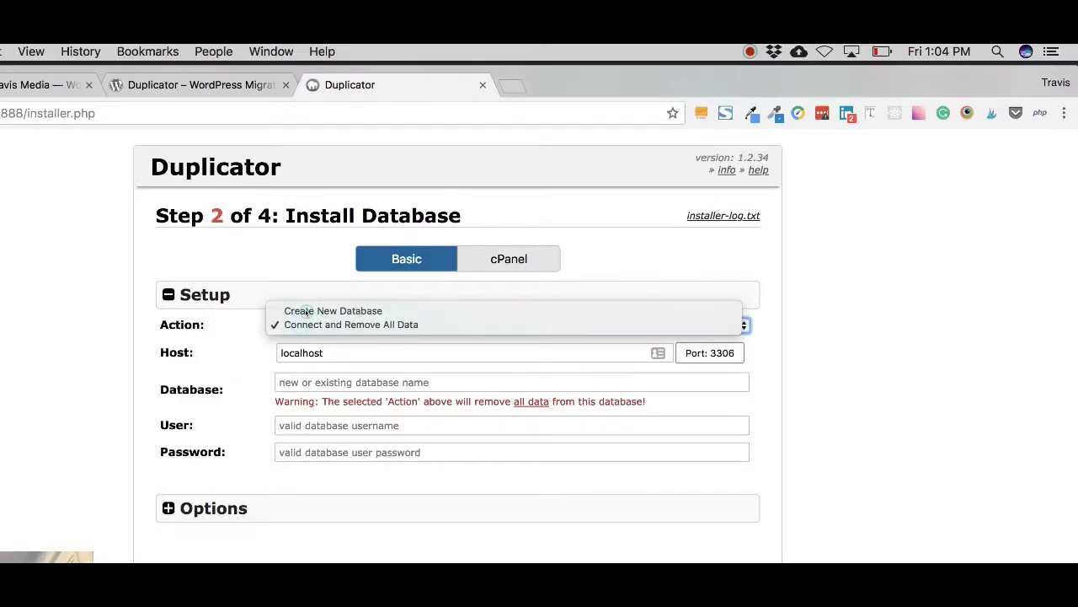
click(305, 322)
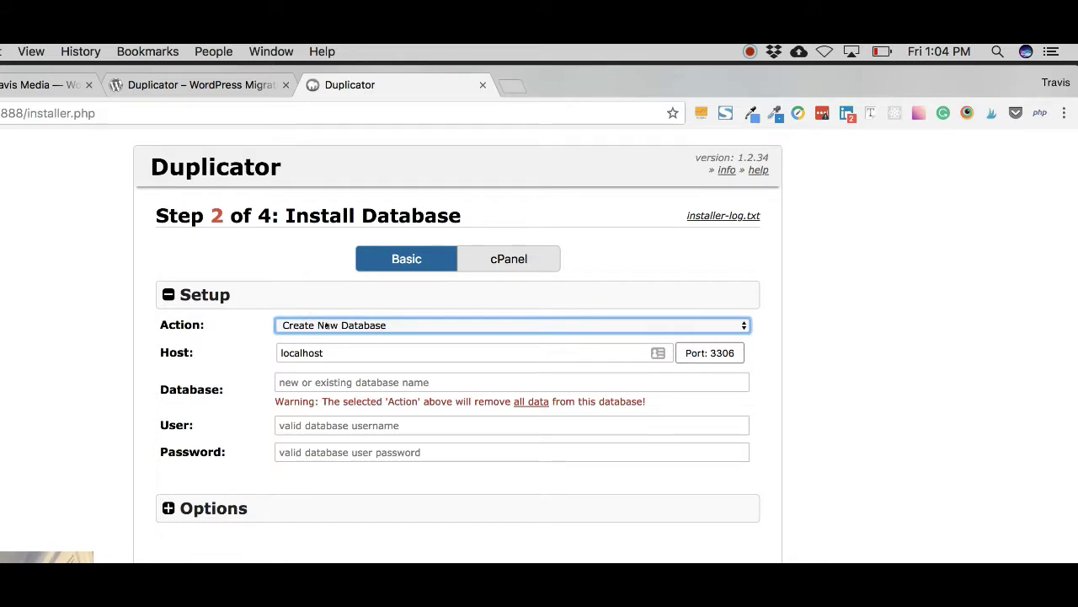
click(316, 350)
click(325, 381)
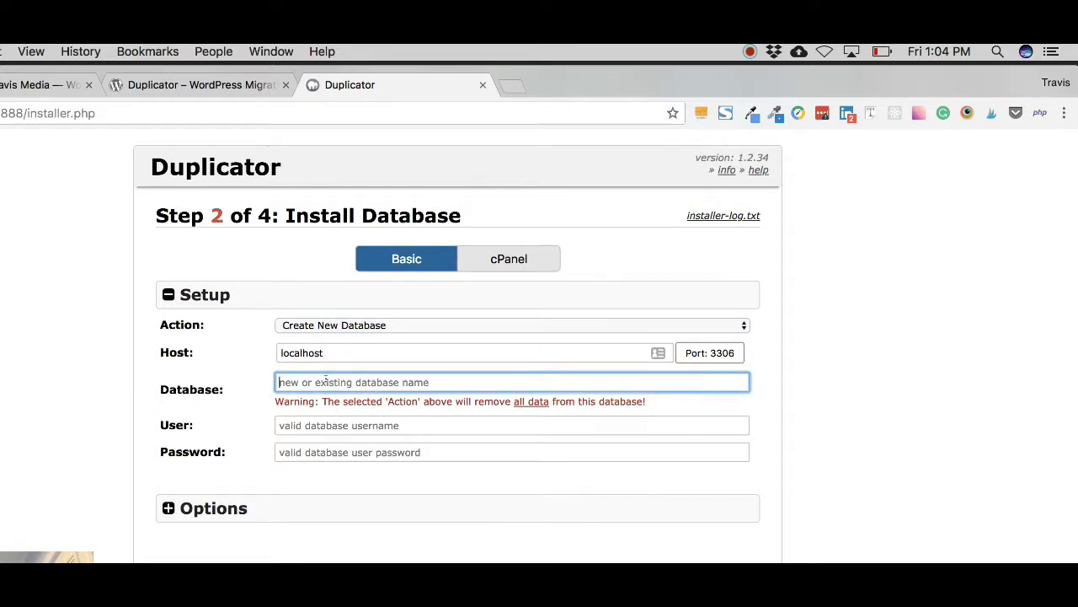
text(travismedia)
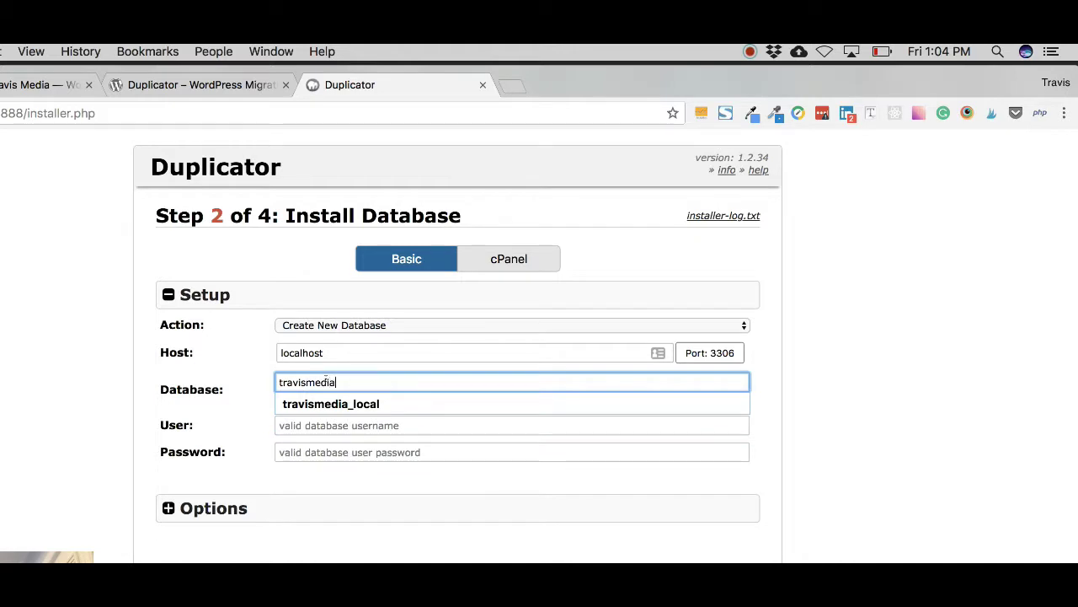
text(_local_)
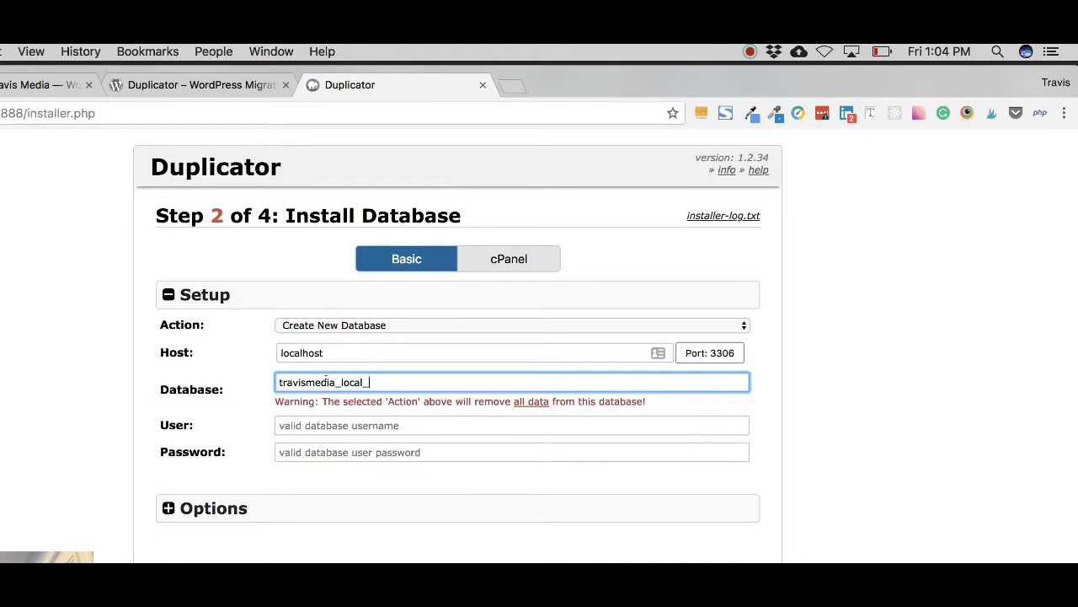
- Enter user root and the database password, then test the database connection
click(334, 417)
text(root)
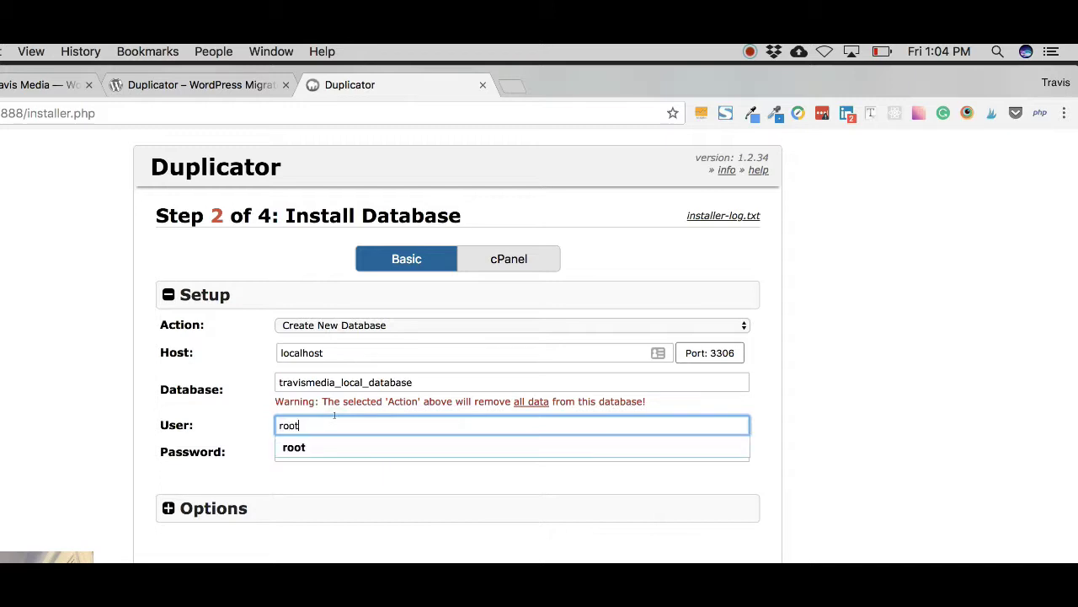
key(Tab)
text(ro)
click(273, 510)
click(272, 510)
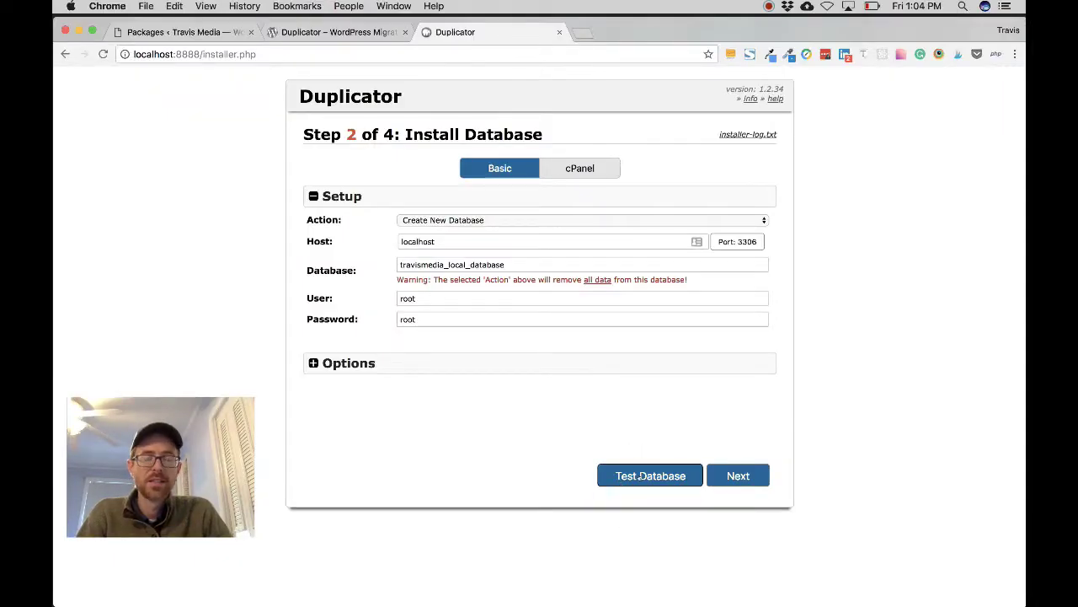
click(640, 476)
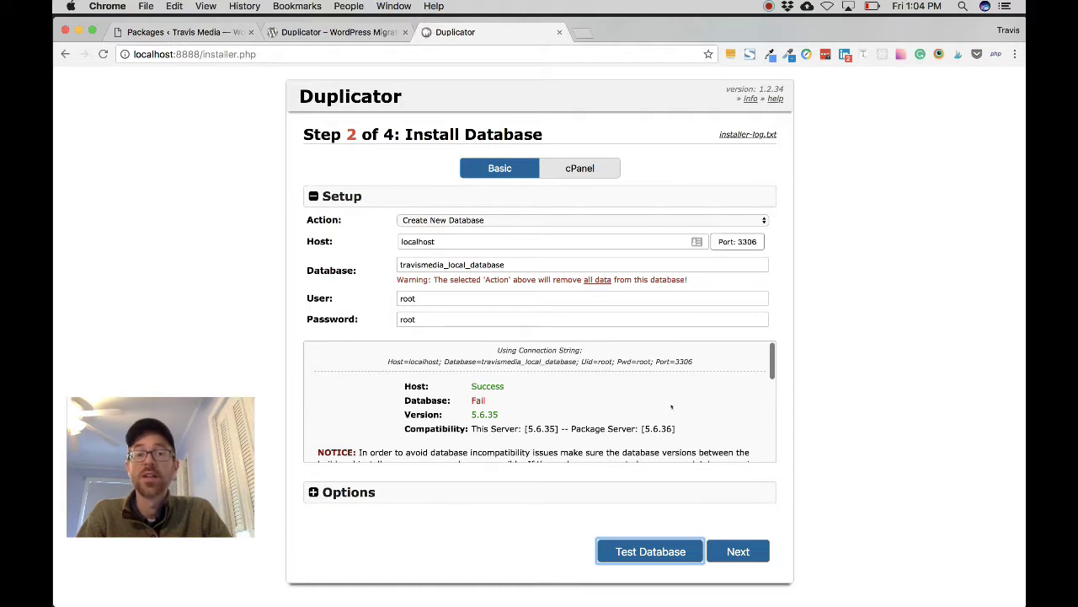
- Verify the database name travismedia_local_database in Install Confirmation and approve the database install
click(747, 548)
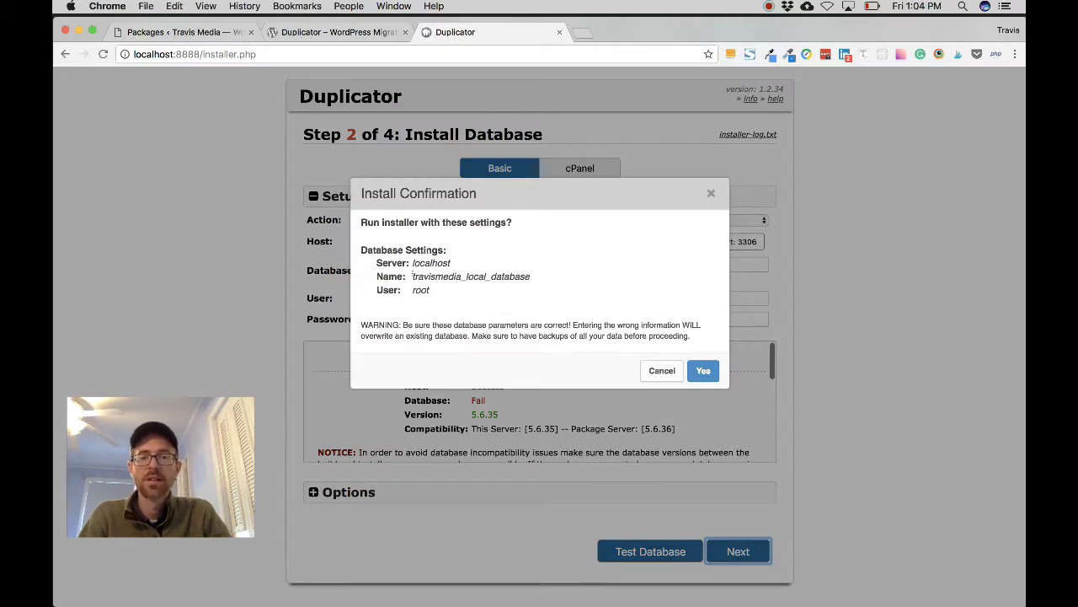
drag(412, 281, 505, 277)
click(504, 275)
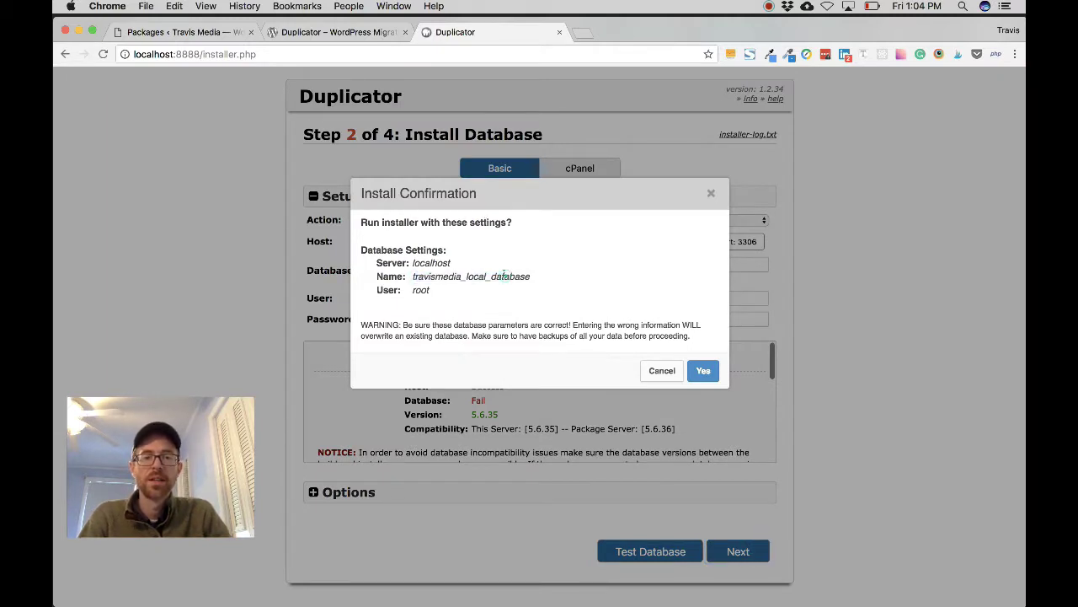
click(699, 367)
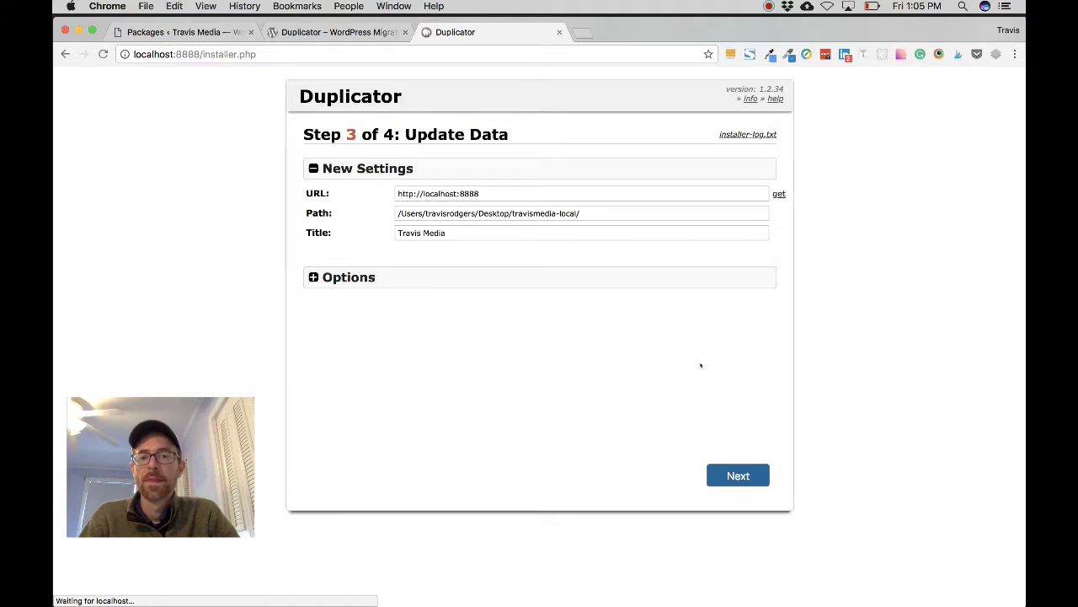
- Confirm the new URL's 8888 port matches MAMP's Apache port in Preferences > Ports
click(460, 193)
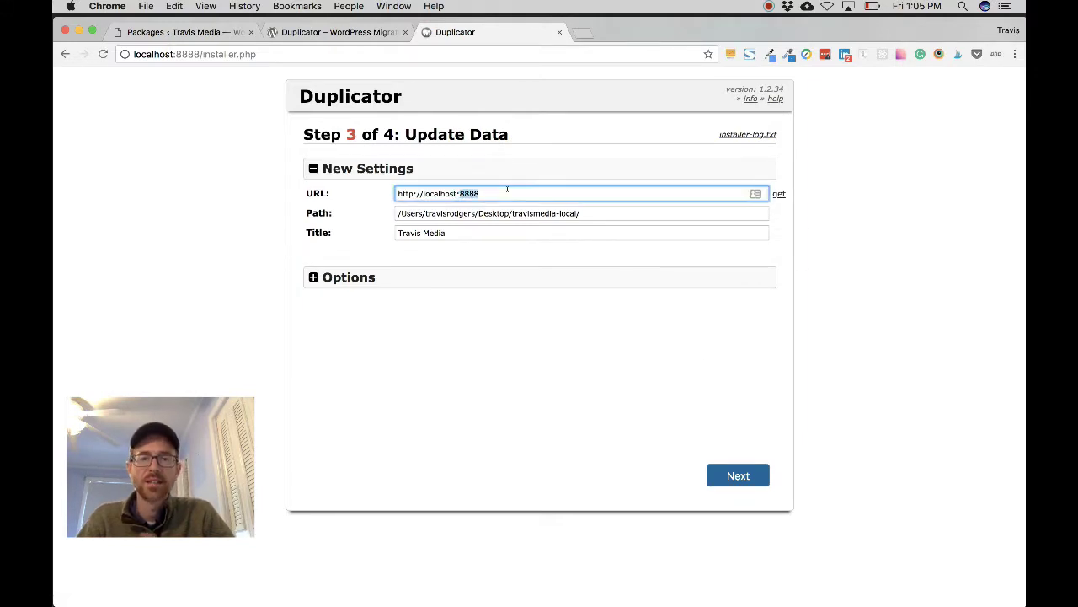
click(757, 594)
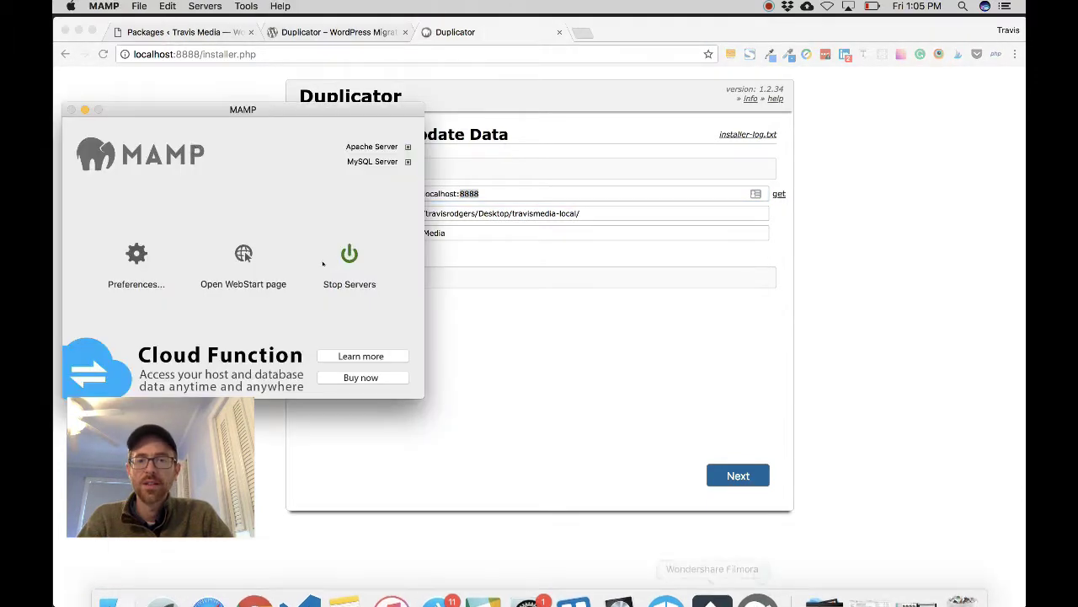
click(137, 254)
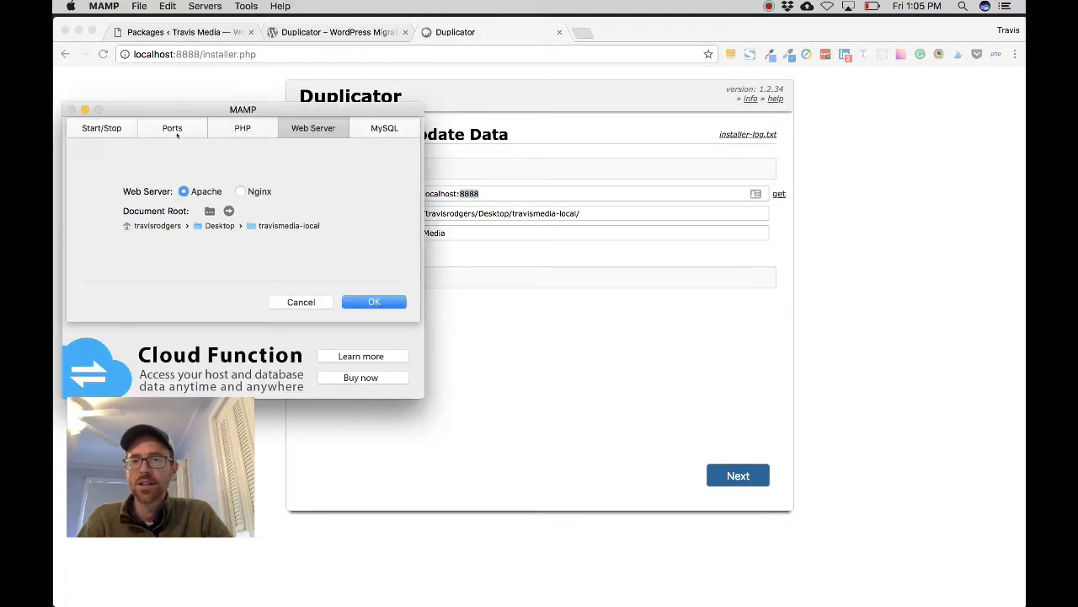
click(174, 131)
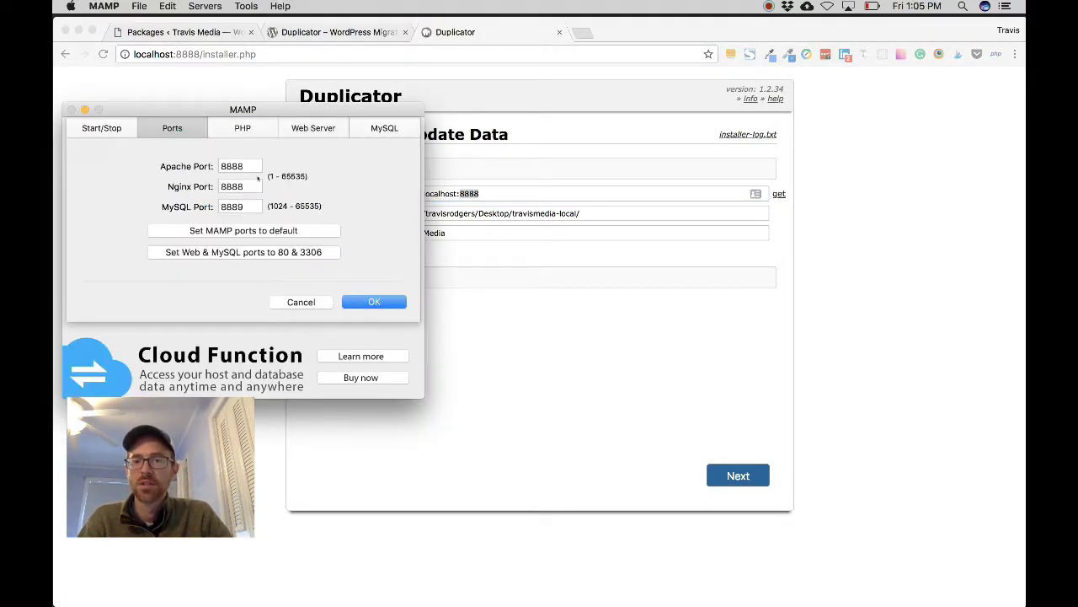
click(287, 300)
click(548, 342)
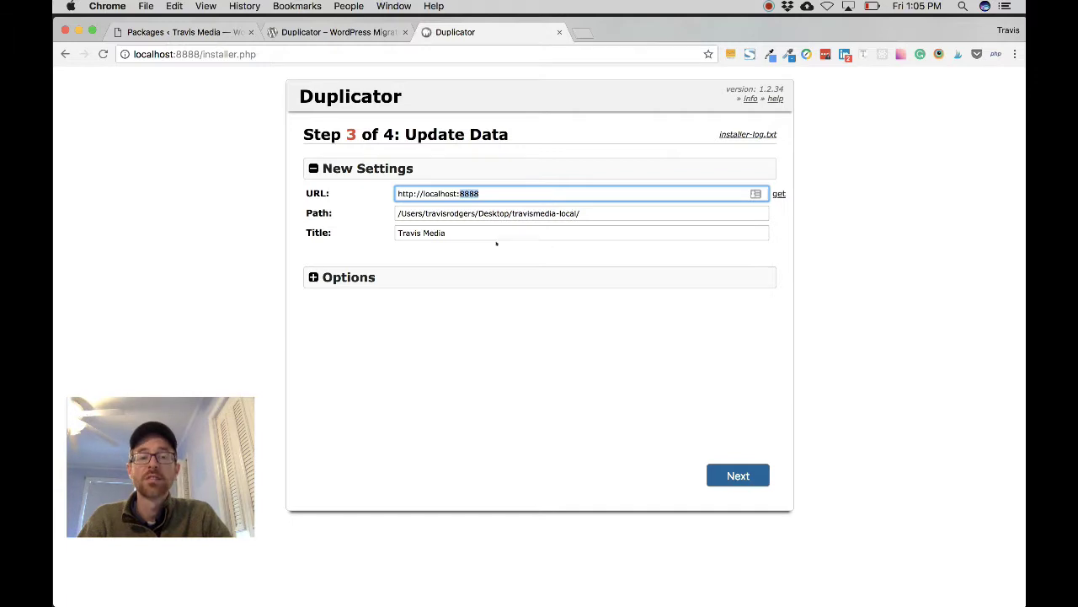
click(425, 284)
click(425, 284)
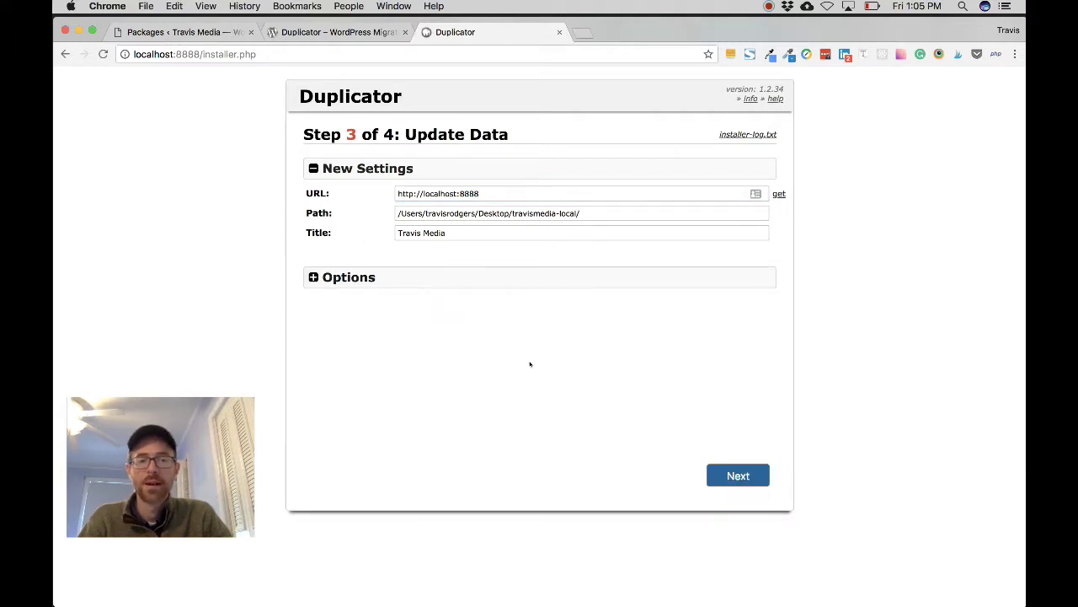
click(734, 478)
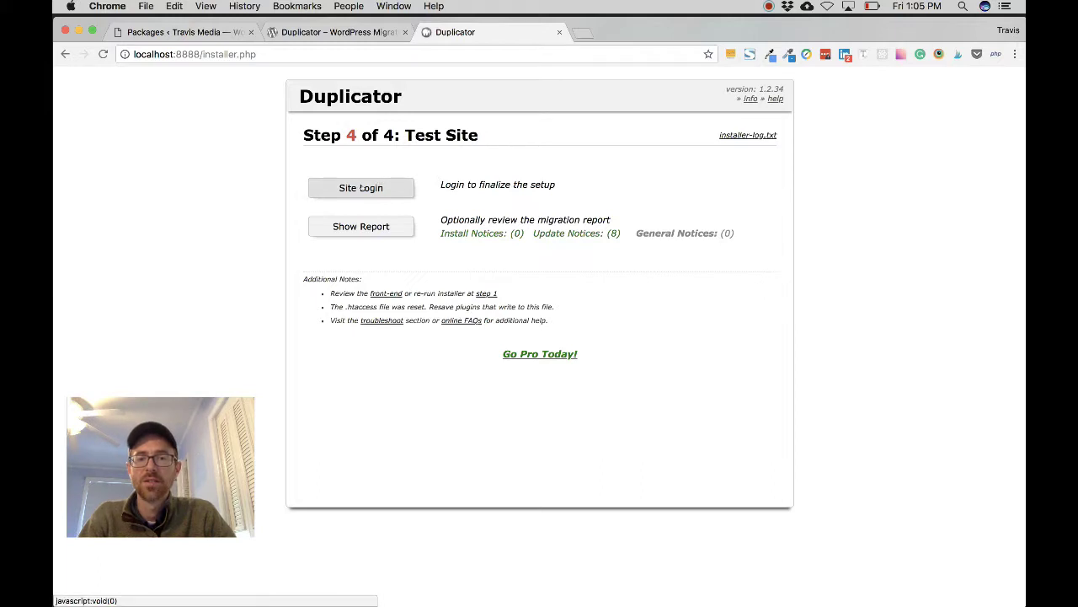
- Use Site Login to sign in to the migrated localhost WordPress admin
click(377, 186)
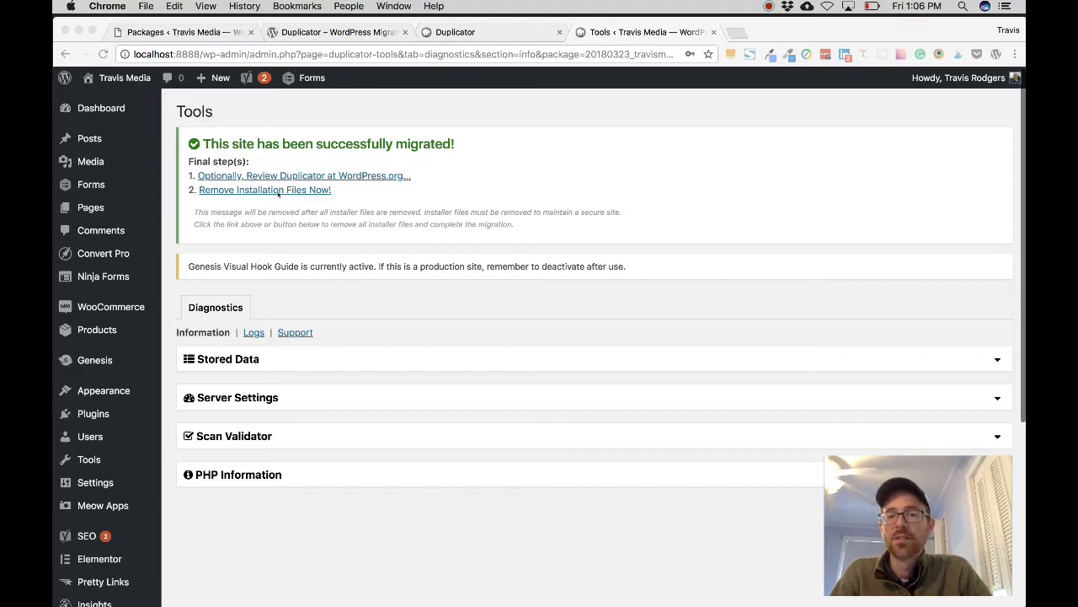
- Open Visit Site from the admin bar in a new tab and switch to the Travis Media homepage
click(279, 193)
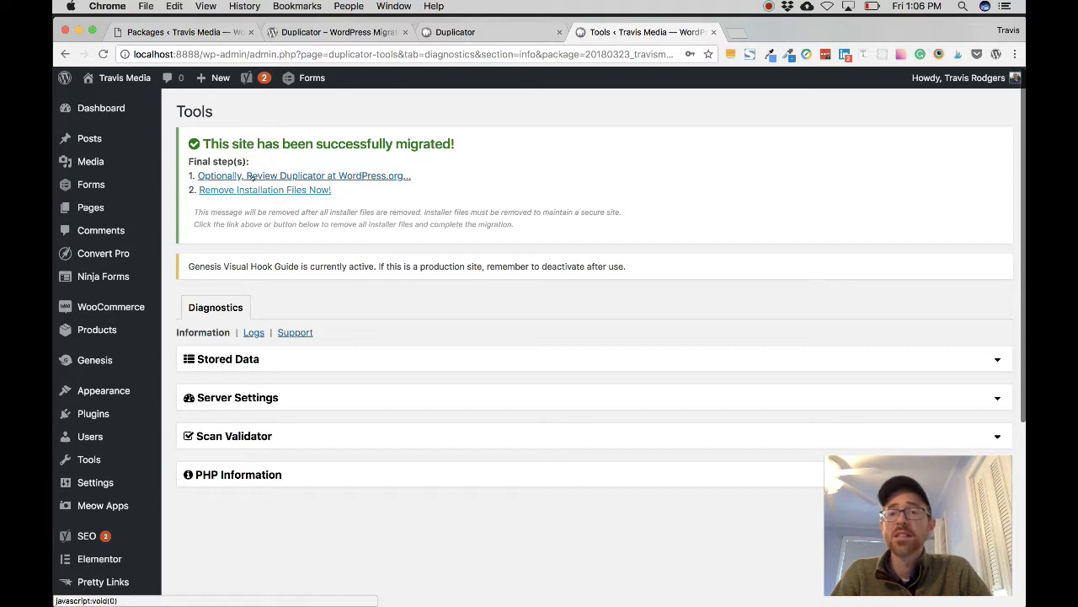
mouse_move(119, 78)
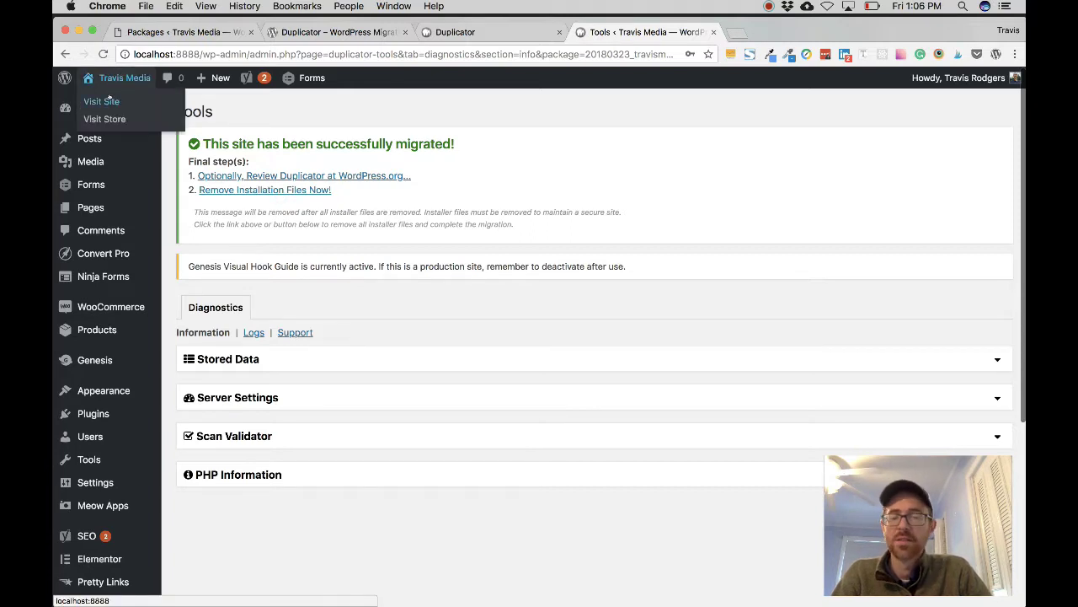
right_click(110, 100)
click(151, 102)
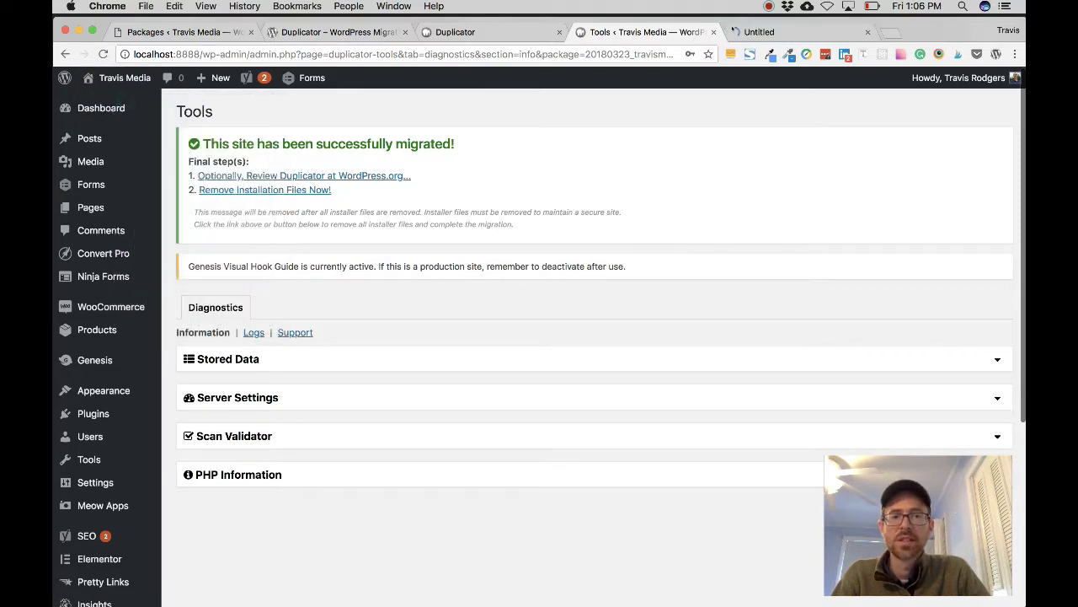
click(758, 32)
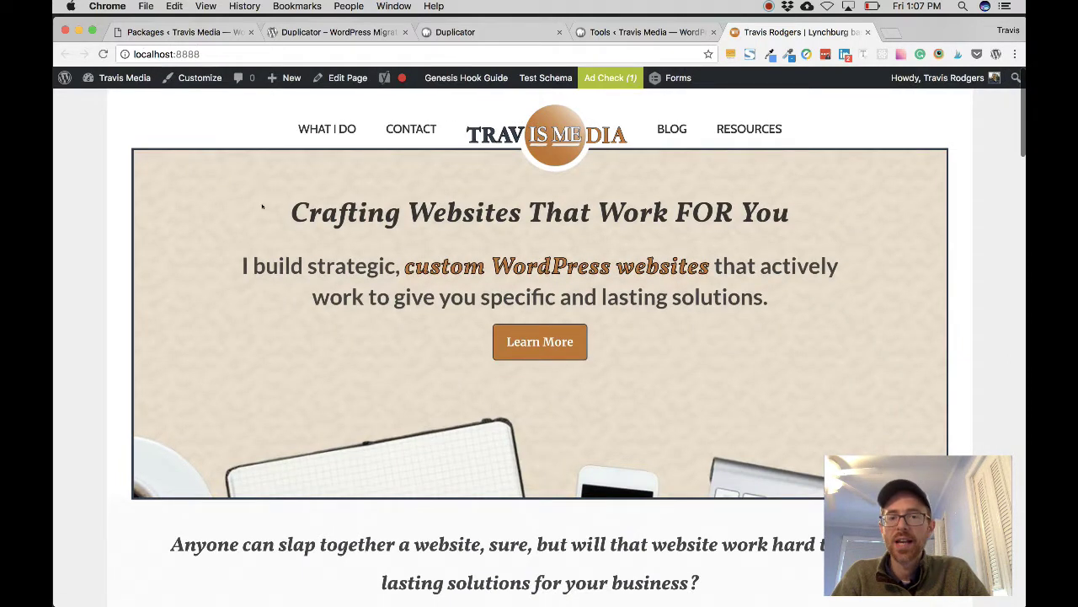
- Check the local BLOG page at localhost:8888/blog, then go back to the Tools tab
scroll(665, 97, down, 1)
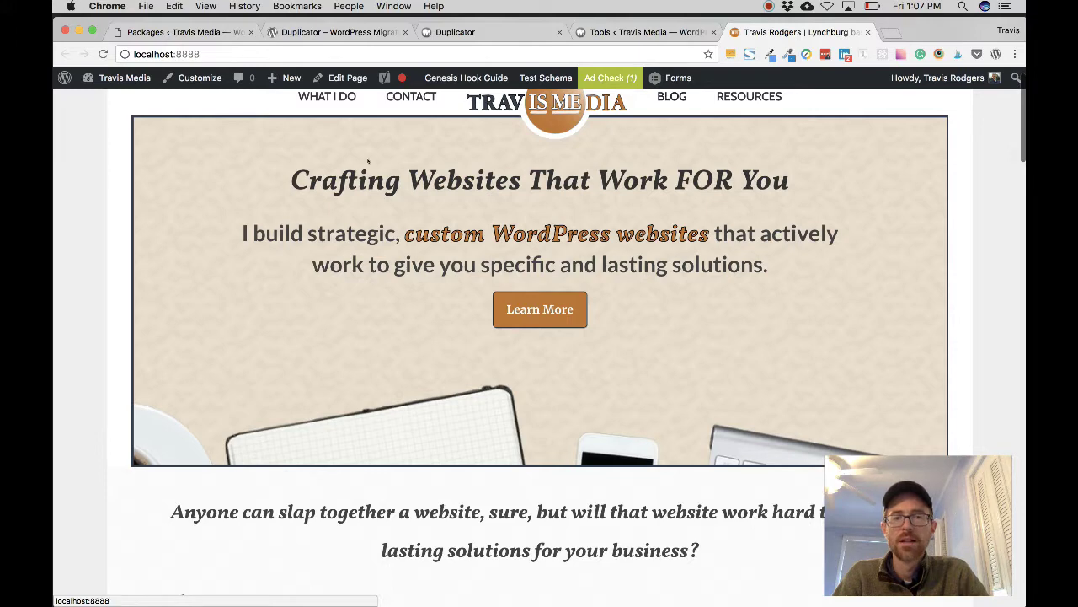
scroll(666, 97, up, 1)
click(678, 129)
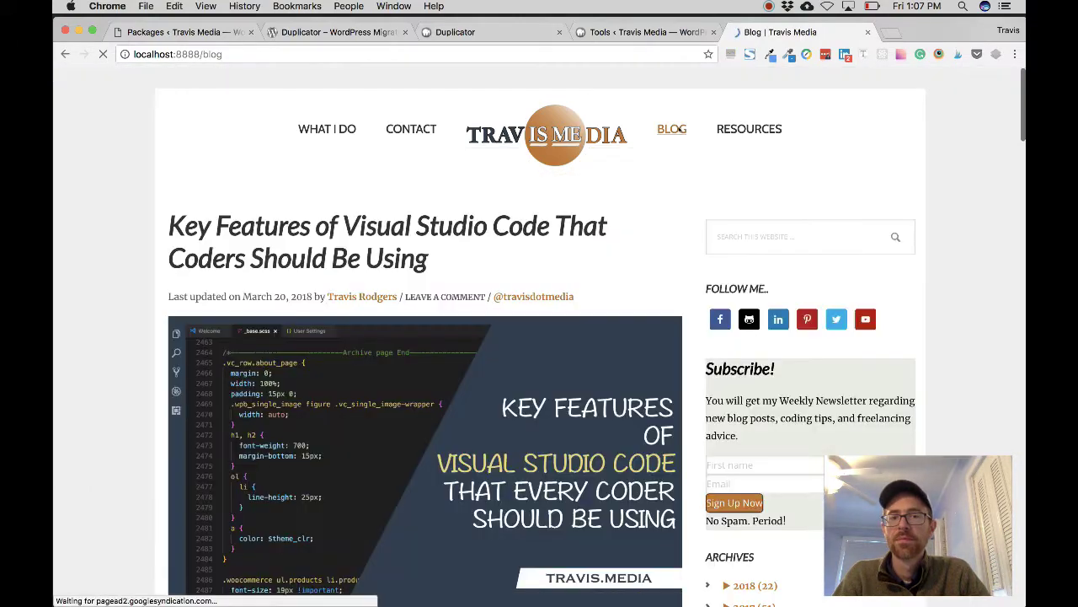
scroll(539, 337, down, 10)
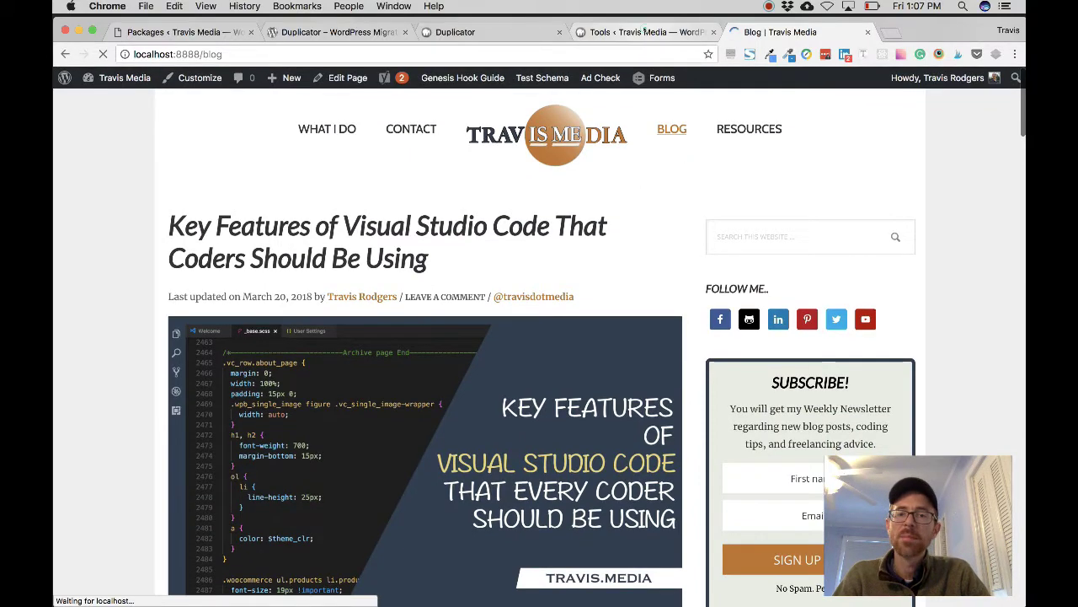
click(645, 32)
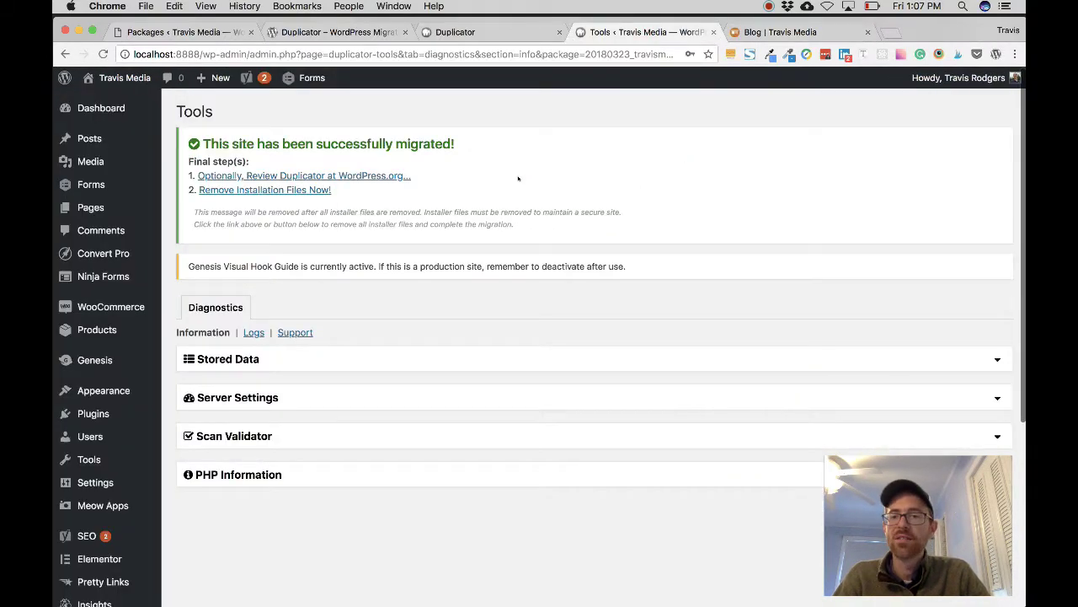
- Run 'Remove Installation Files Now!' and review the list of deleted installer files
click(257, 189)
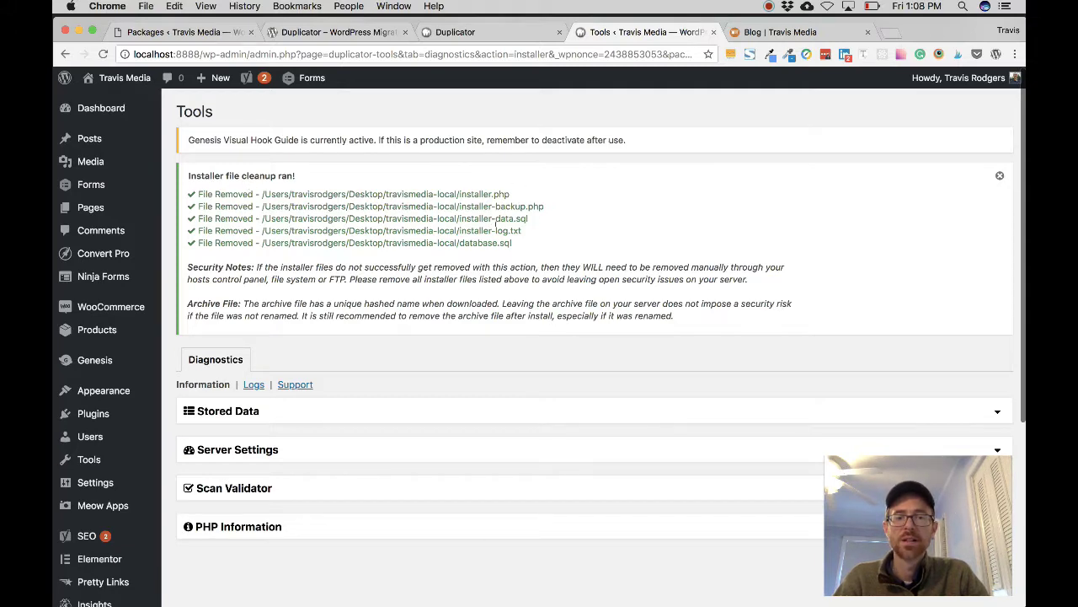
scroll(343, 354, down, 3)
scroll(342, 354, up, 3)
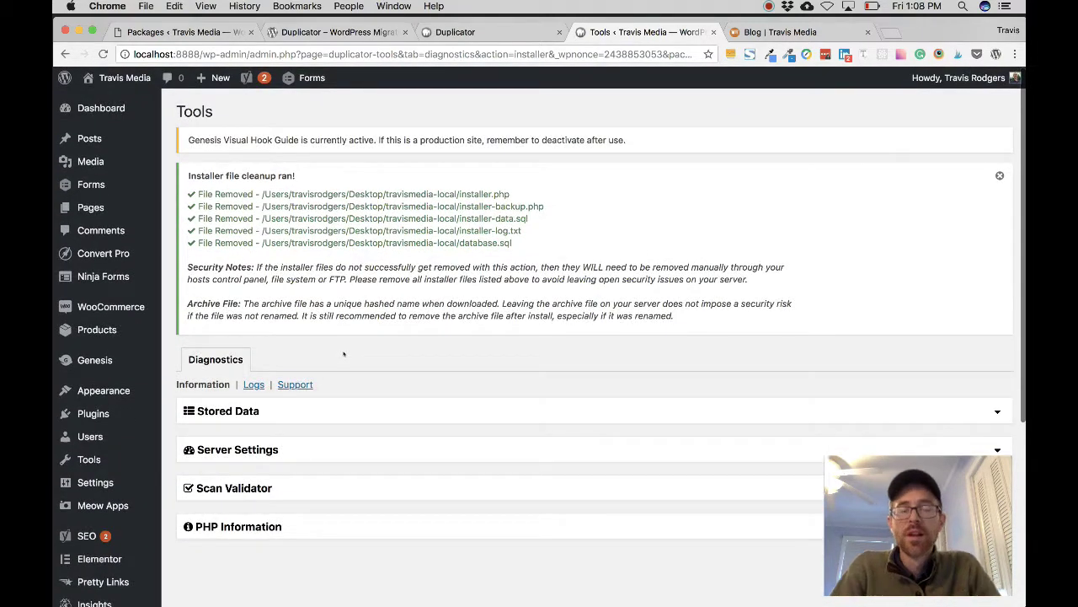